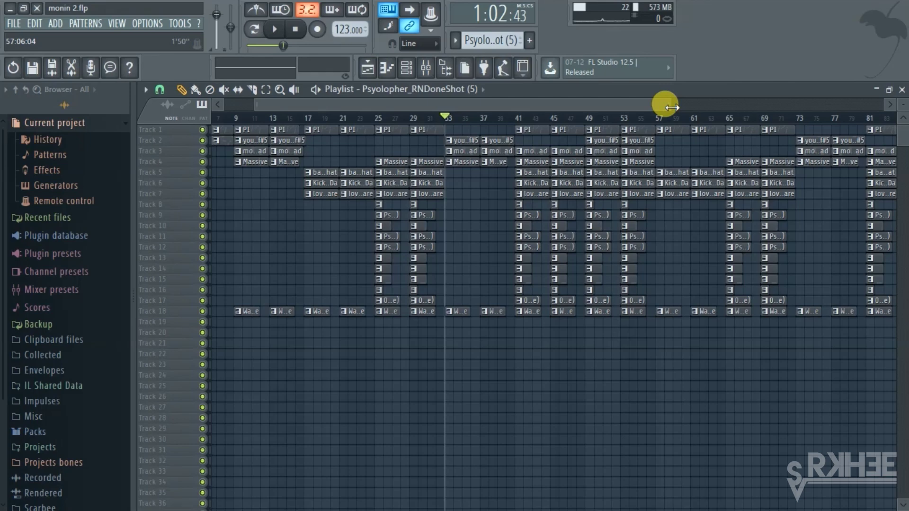
# - Stop the arrangement playback and switch the channel rack to the PI pattern
pyautogui.moveTo(672, 107); pyautogui.dragTo(682, 108)
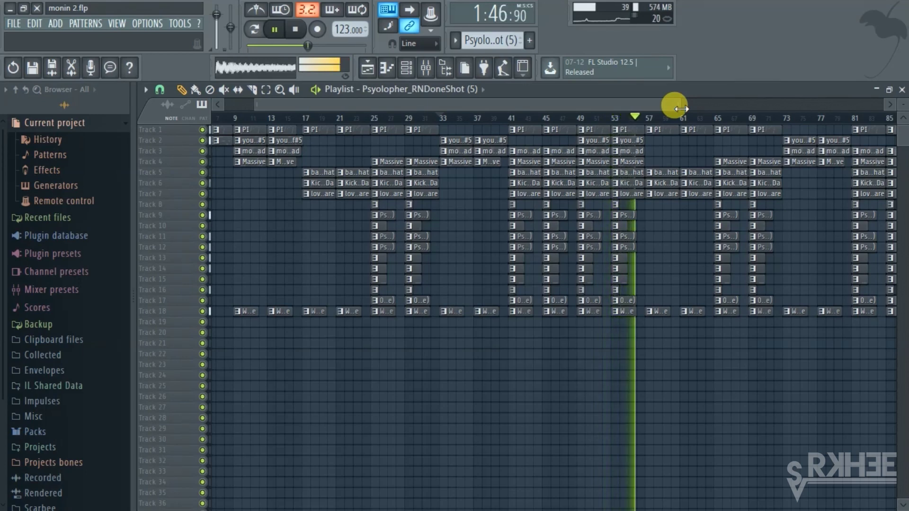
pyautogui.press('space')
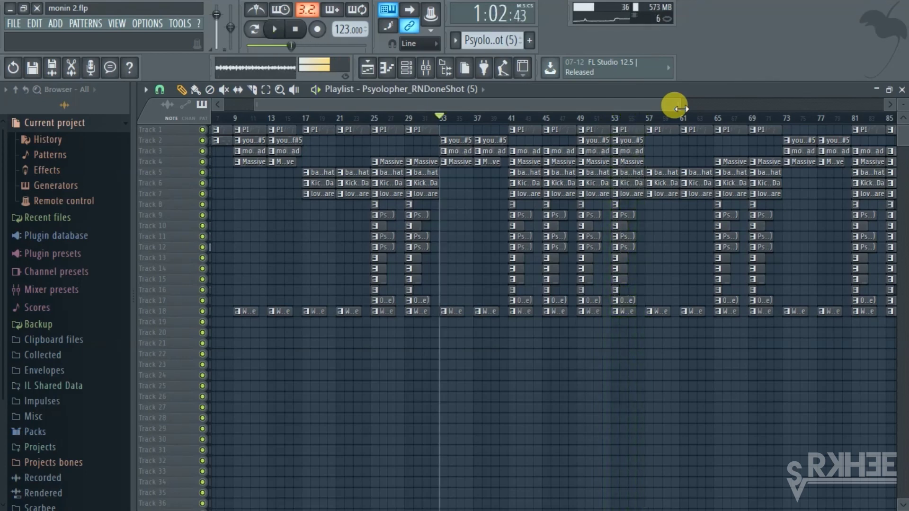
pyautogui.click(406, 70)
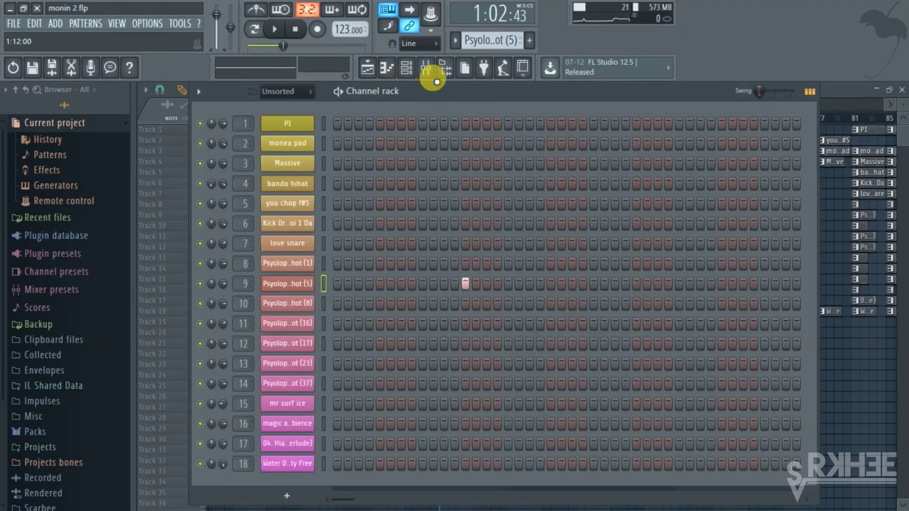
pyautogui.click(480, 32)
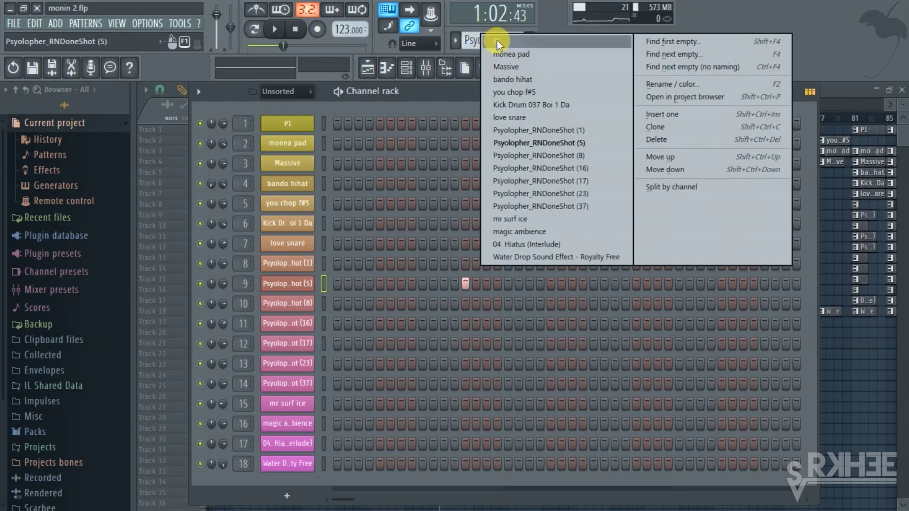
pyautogui.click(474, 19)
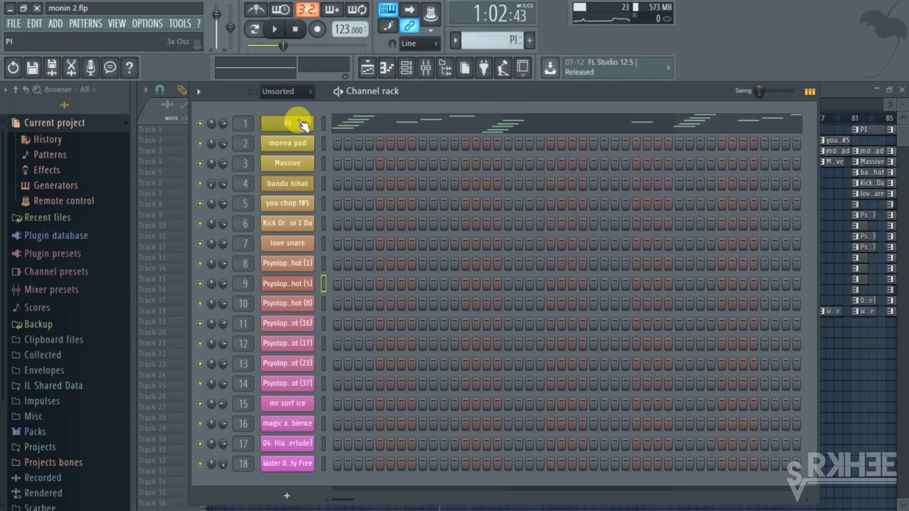
# - Inspect PI's 3x Osc and volume envelope settings, then open PI's melody in the piano roll
pyautogui.click(301, 124)
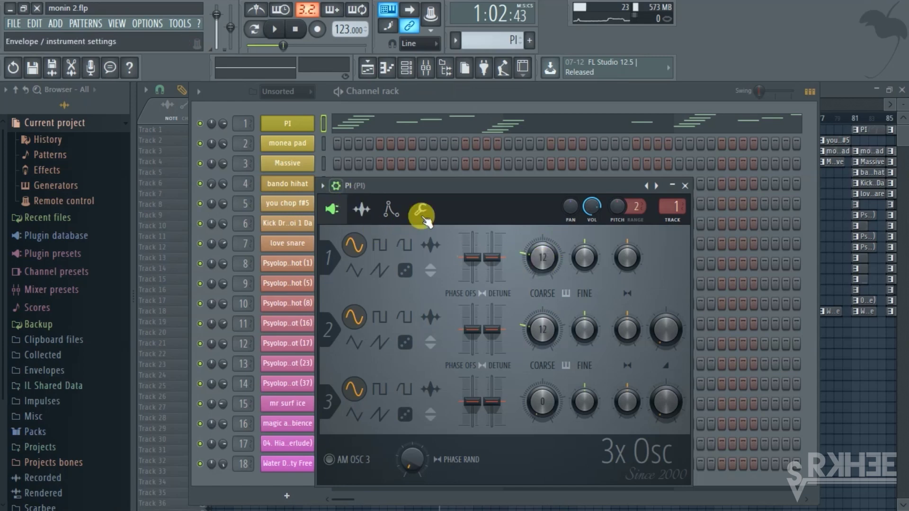
pyautogui.click(391, 209)
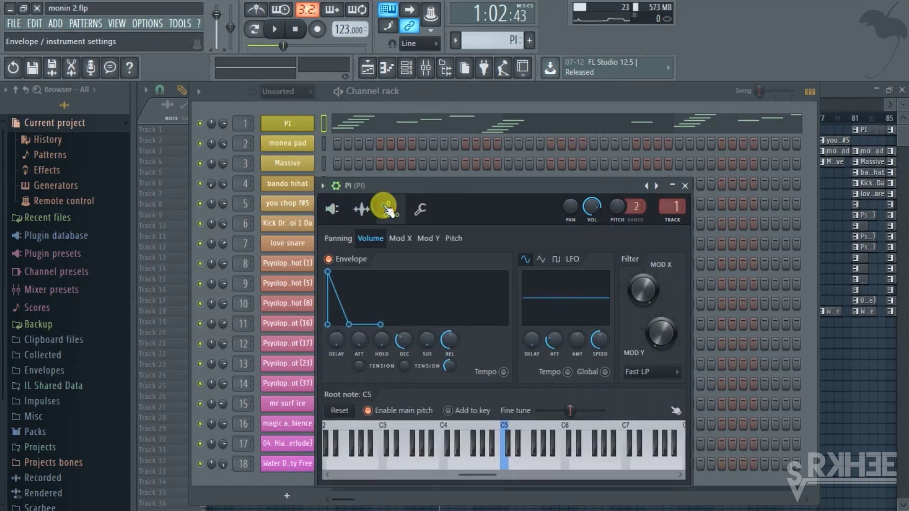
pyautogui.click(436, 108)
pyautogui.click(364, 125)
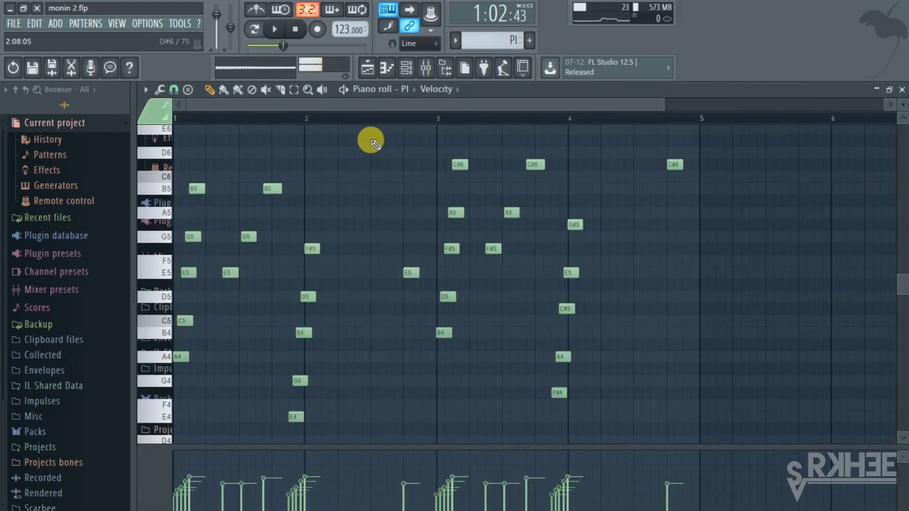
# - Zoom the PI piano roll, play the melody through in song mode, then stop and show the channel rack
pyautogui.moveTo(665, 106); pyautogui.dragTo(610, 105)
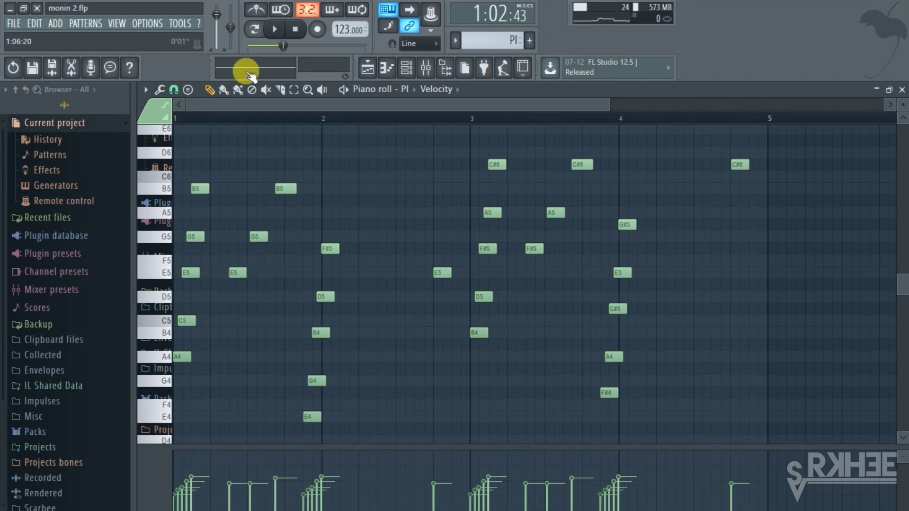
pyautogui.click(254, 29)
pyautogui.press('space')
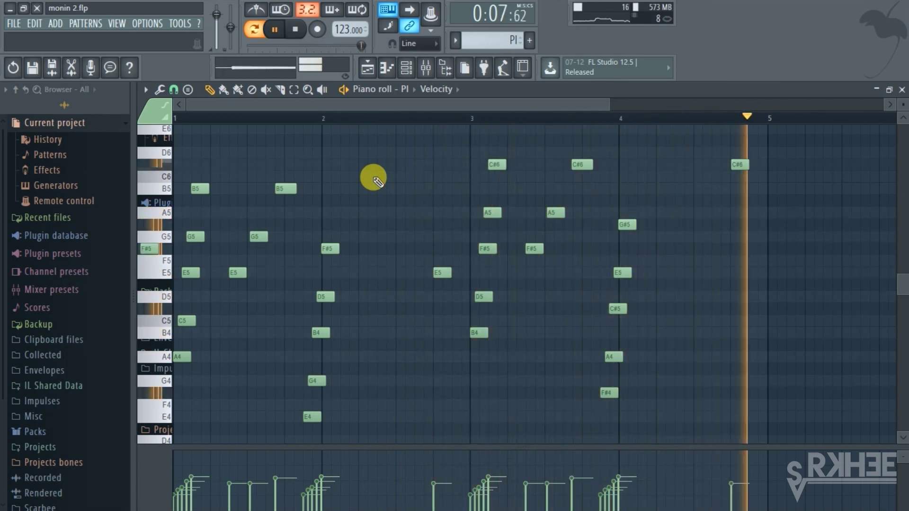
pyautogui.press('space')
pyautogui.click(406, 70)
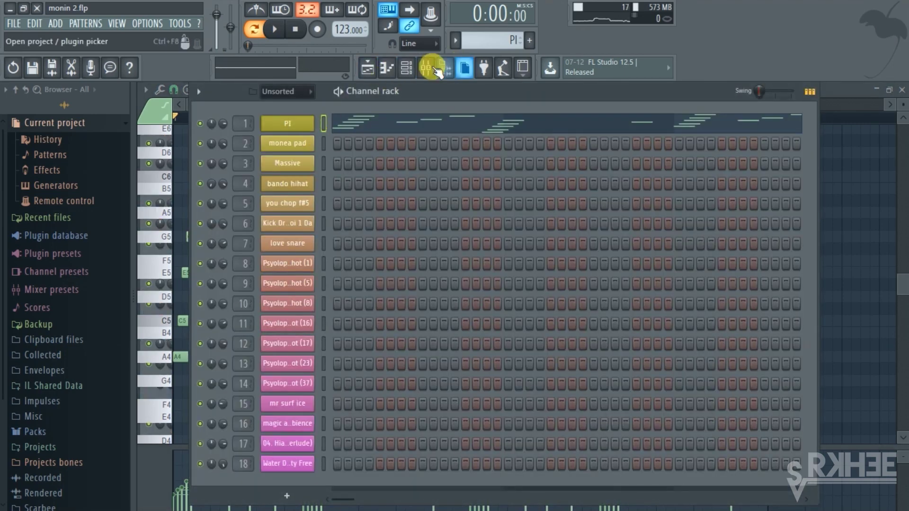
# - Inspect PI's mixer insert: OTT at 28% depth, then a band-limiting Fruity parametric EQ 2
pyautogui.click(428, 69)
pyautogui.click(429, 70)
pyautogui.click(429, 70)
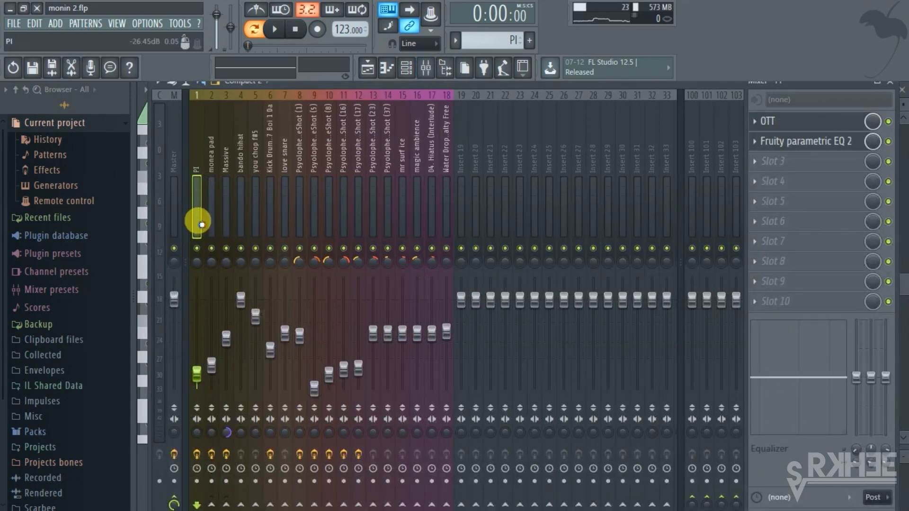
pyautogui.click(772, 121)
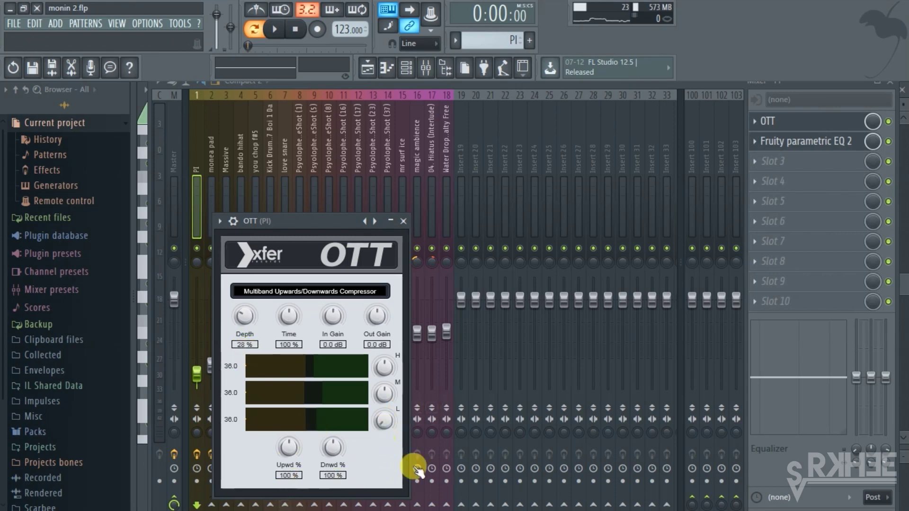
pyautogui.click(842, 142)
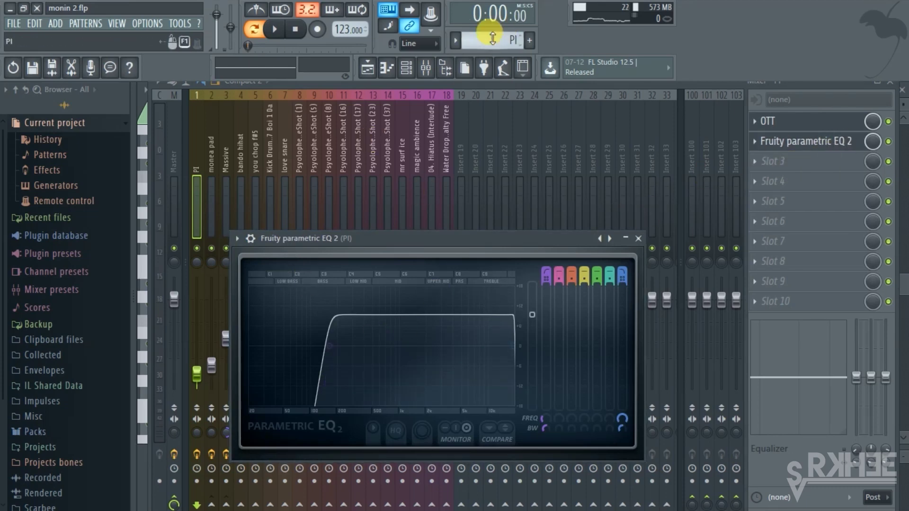
pyautogui.click(406, 68)
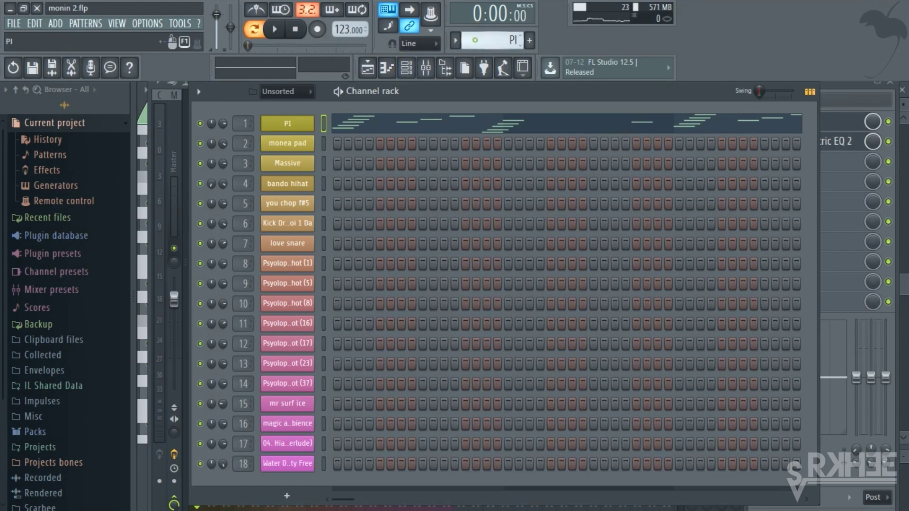
# - Open the monea pad chords in the piano roll, zoom in horizontally, audition them, then close it
pyautogui.scroll(-1, 478, 42)
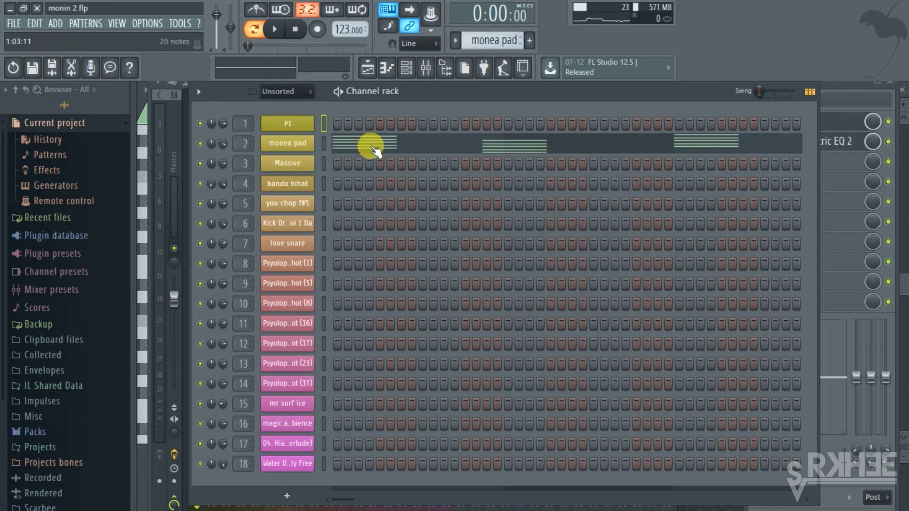
pyautogui.click(379, 149)
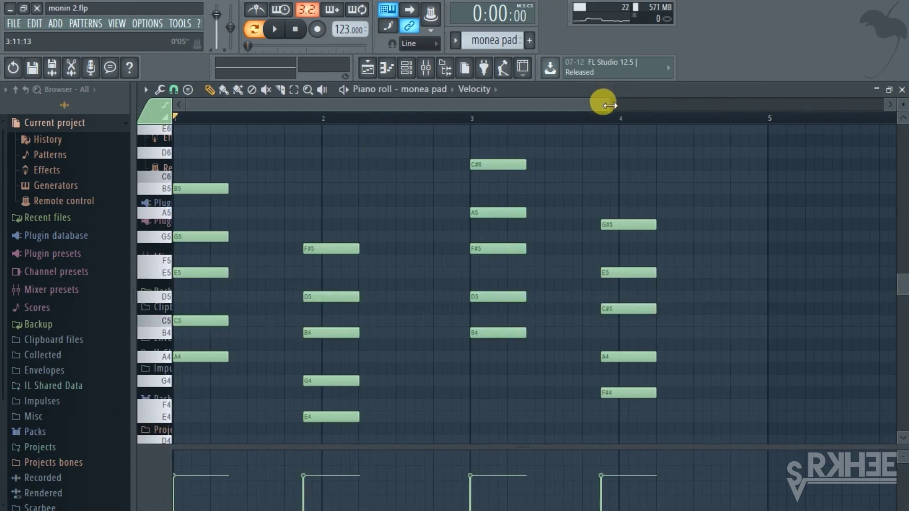
pyautogui.moveTo(609, 105); pyautogui.dragTo(591, 103)
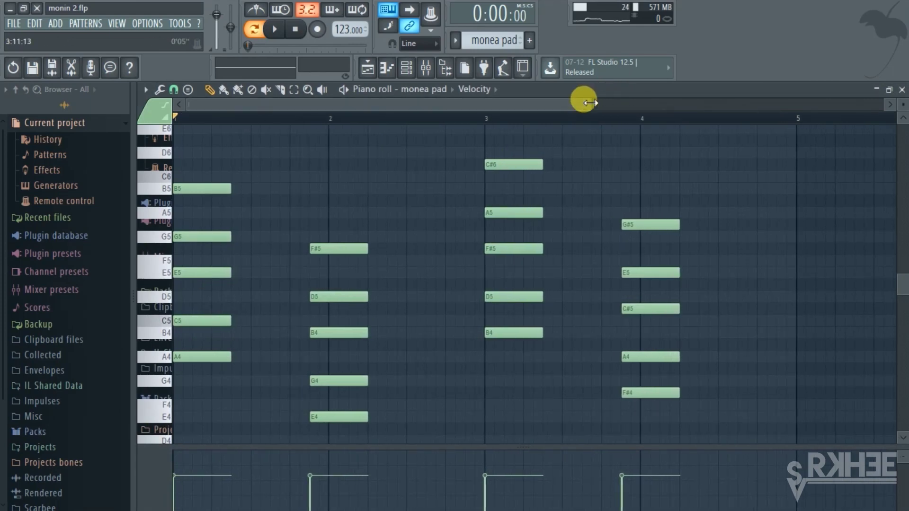
pyautogui.moveTo(591, 103); pyautogui.dragTo(568, 104)
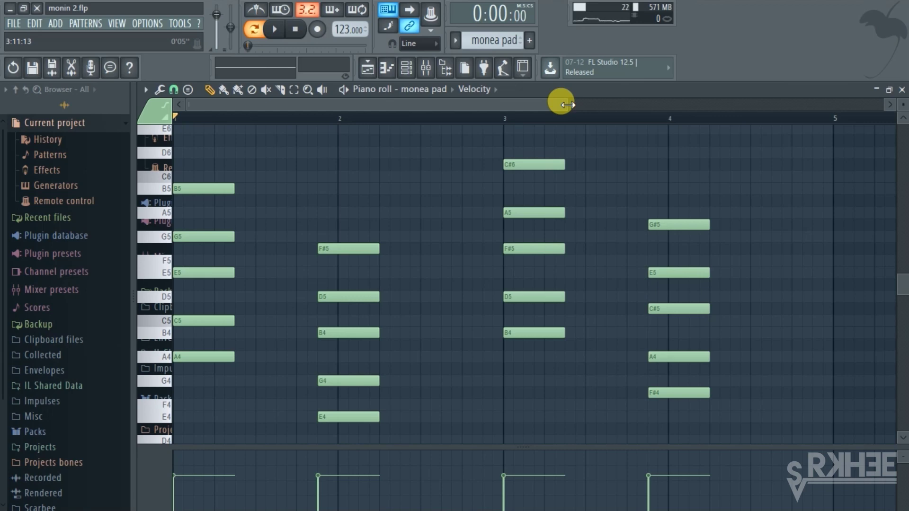
pyautogui.moveTo(568, 104); pyautogui.dragTo(513, 109)
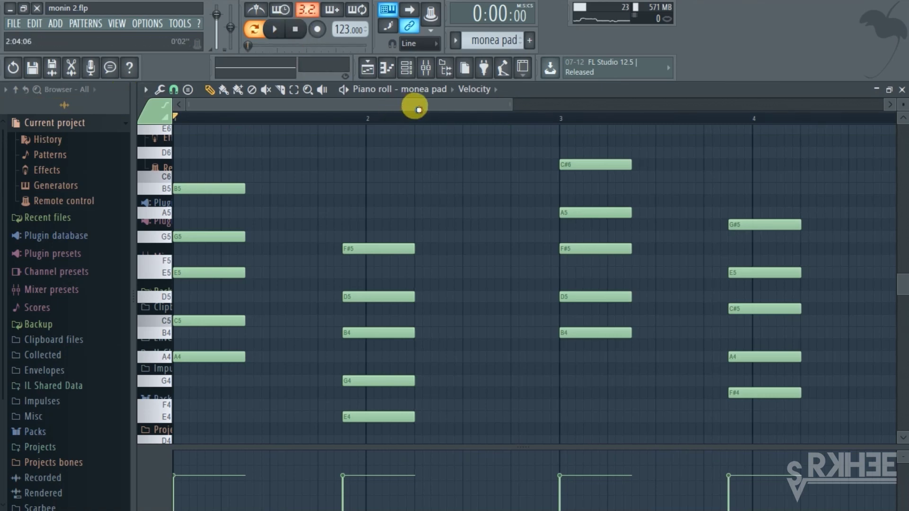
pyautogui.press('space')
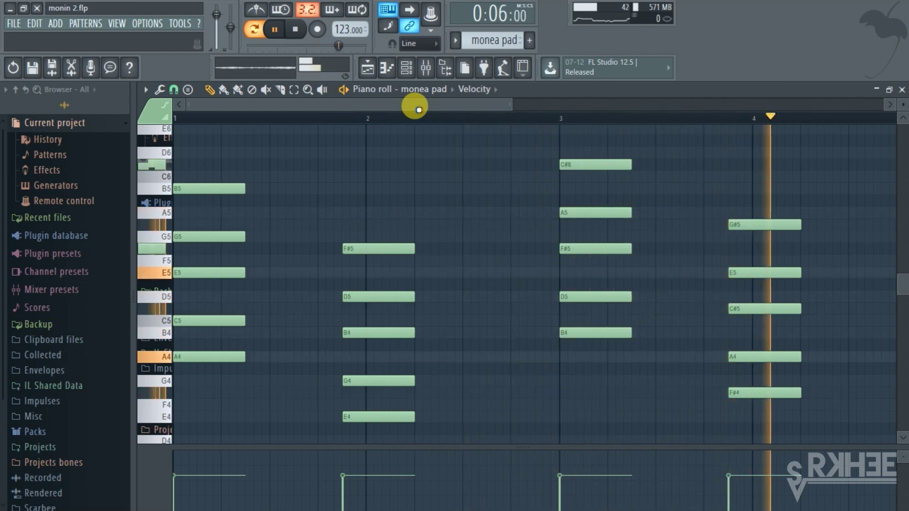
pyautogui.press('space')
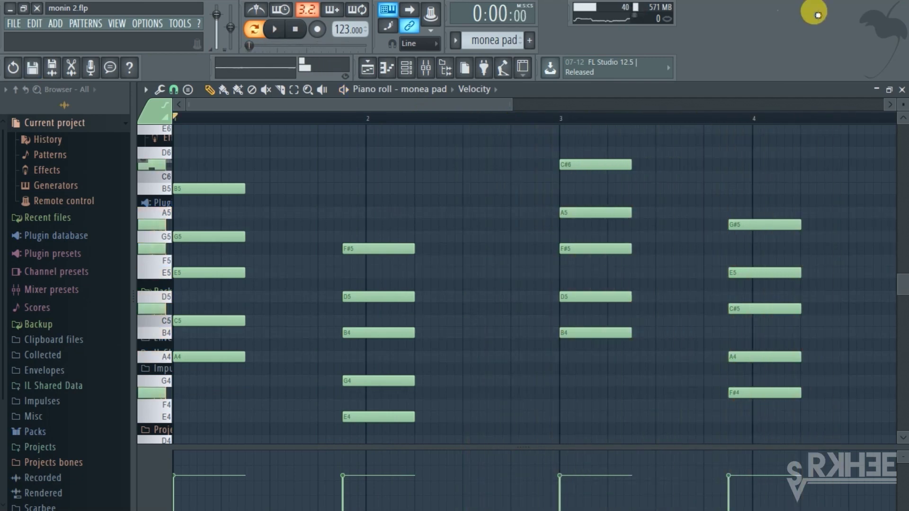
pyautogui.click(901, 89)
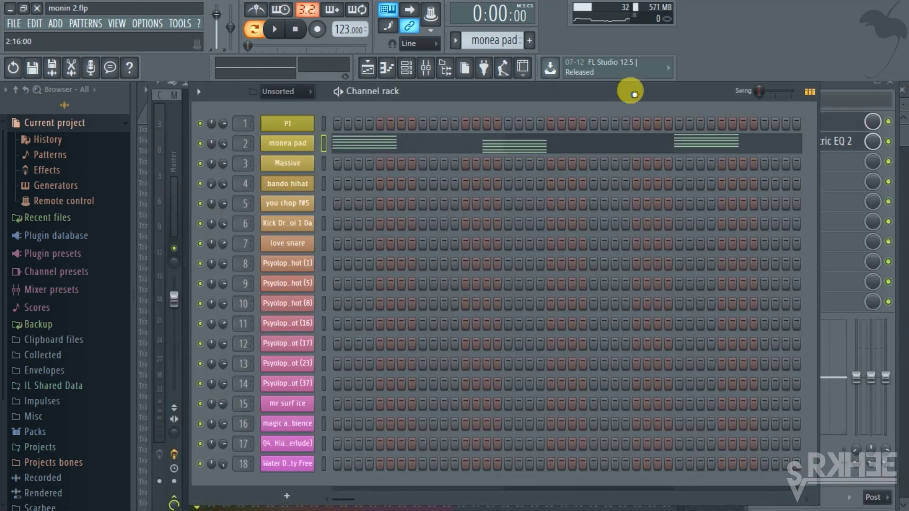
# - Open channel 3's Massive synth and check OSC1's Sin-Squ wavetable
pyautogui.scroll(-1, 475, 38)
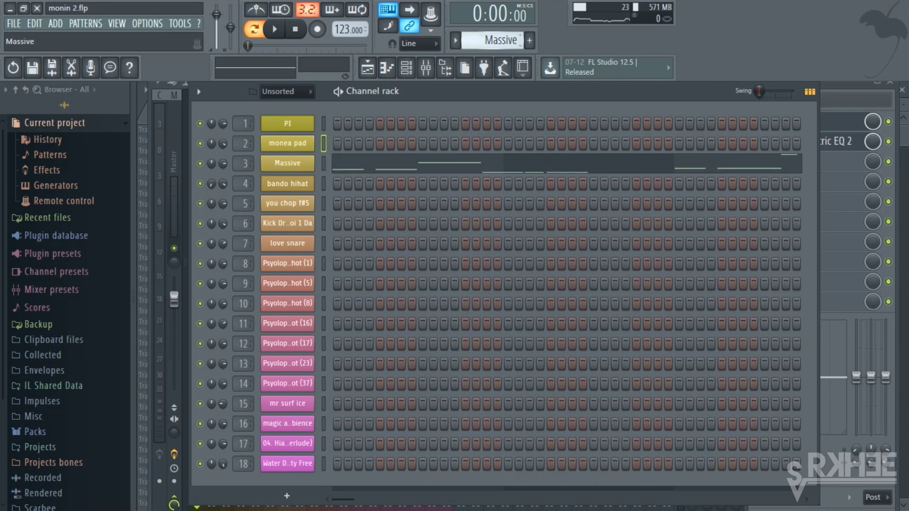
pyautogui.scroll(2, 475, 38)
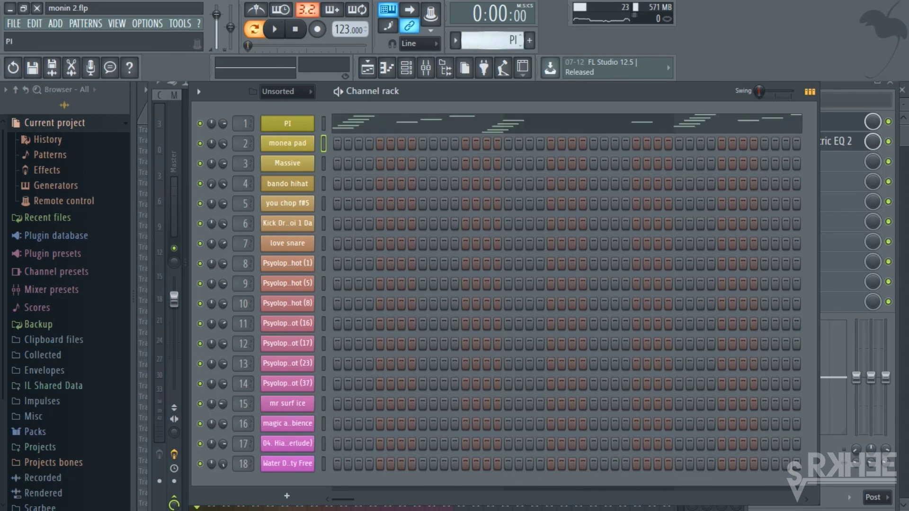
pyautogui.scroll(-2, 475, 38)
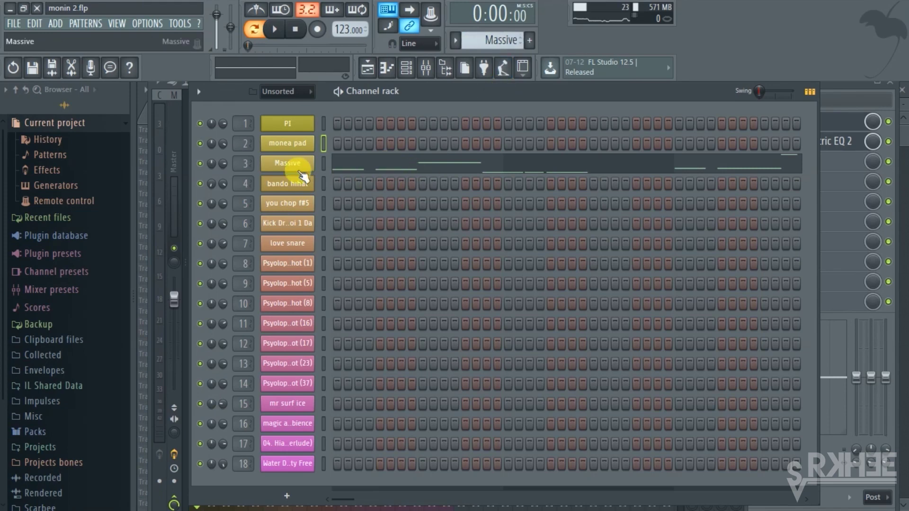
pyautogui.click(299, 172)
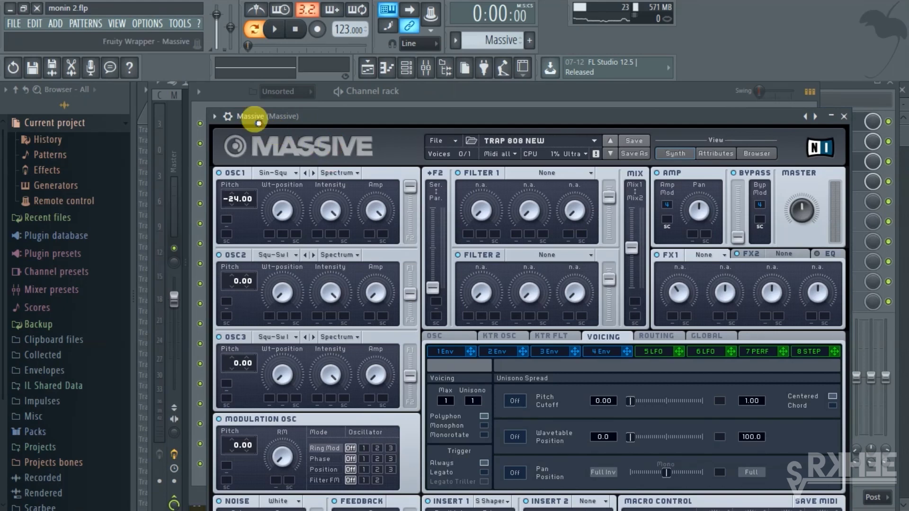
pyautogui.moveTo(254, 118); pyautogui.dragTo(283, 119)
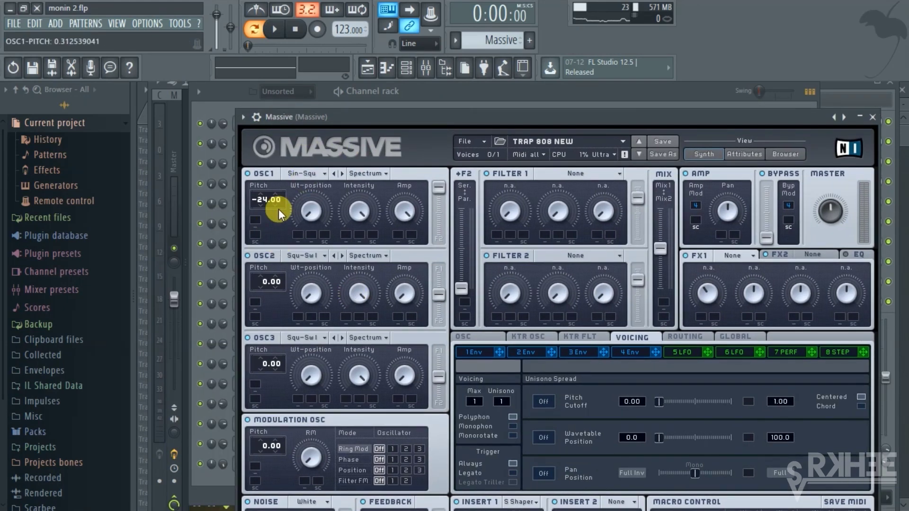
pyautogui.click(310, 174)
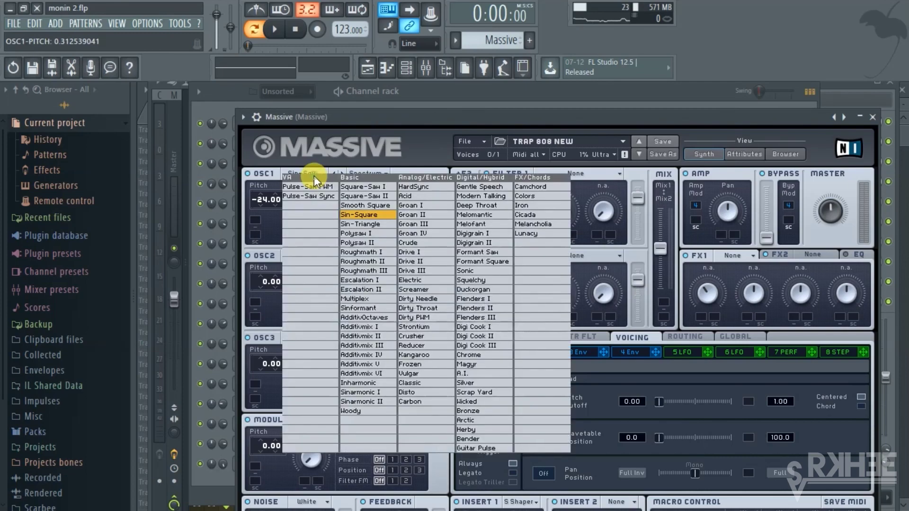
pyautogui.click(316, 140)
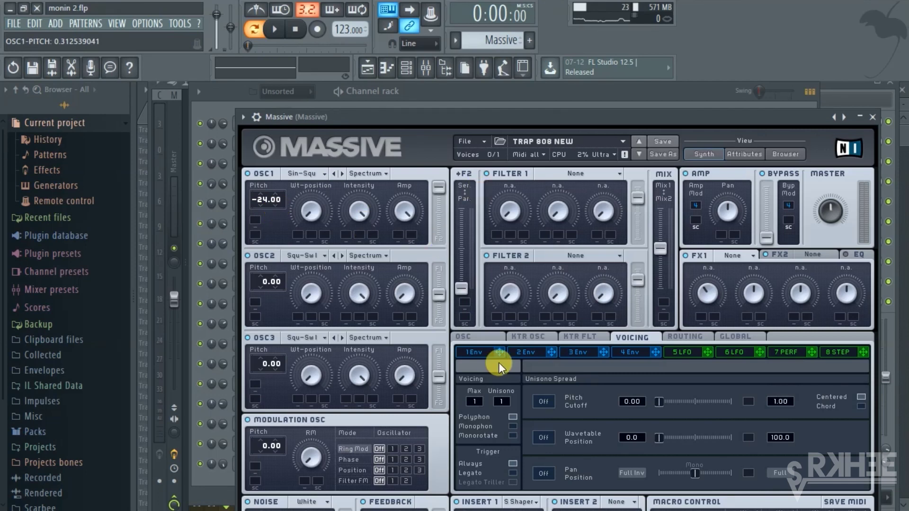
# - Review Massive's keytracking, routing and voicing pages, then view its mixer effects chain
pyautogui.click(579, 336)
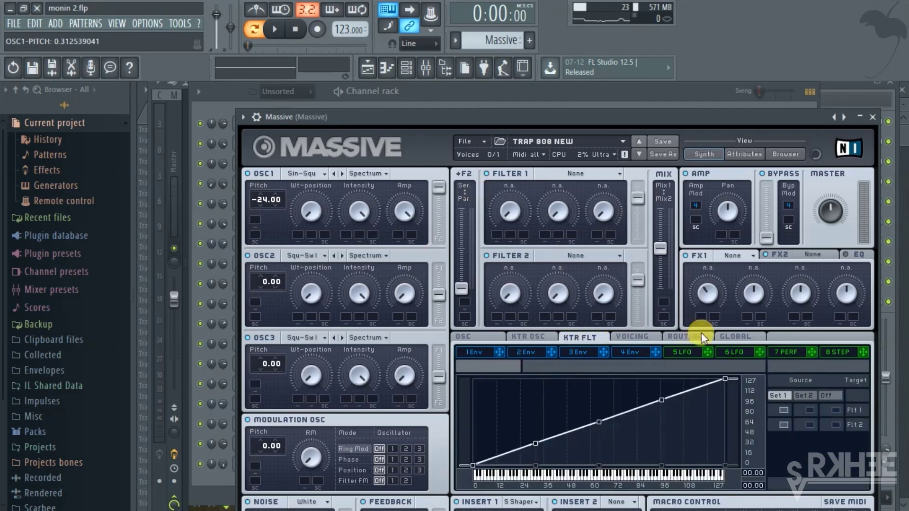
pyautogui.click(686, 336)
pyautogui.click(632, 339)
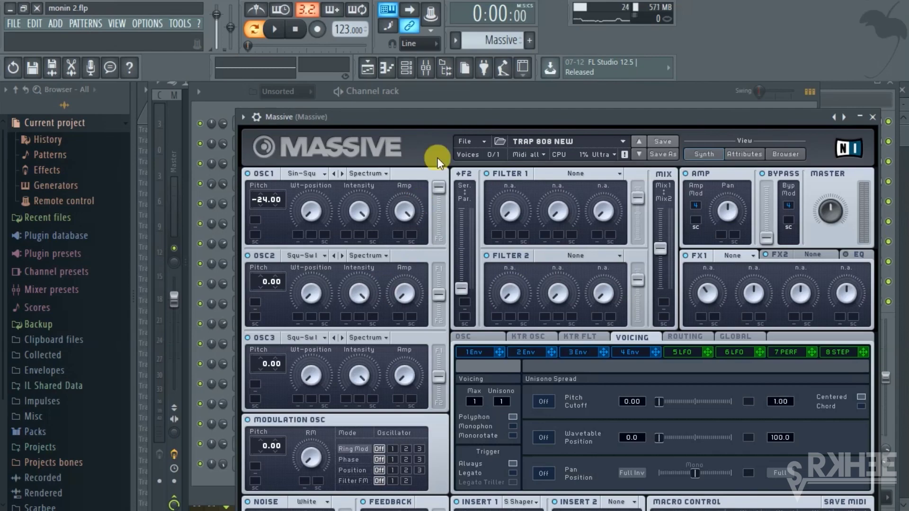
pyautogui.click(429, 68)
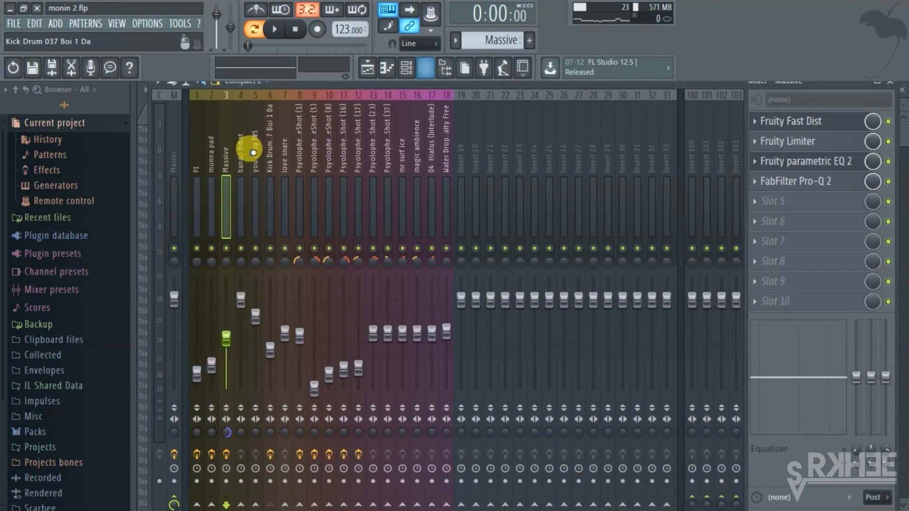
pyautogui.click(811, 122)
pyautogui.click(832, 145)
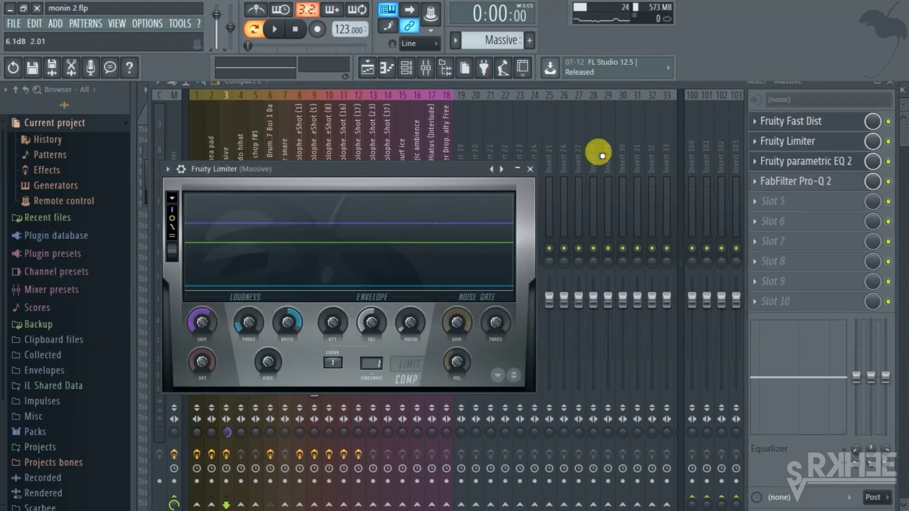
pyautogui.click(839, 166)
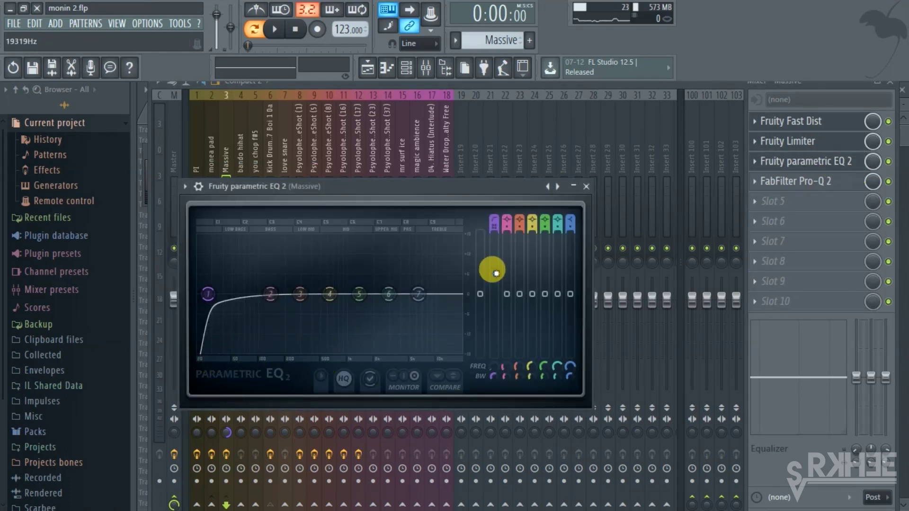
pyautogui.click(587, 187)
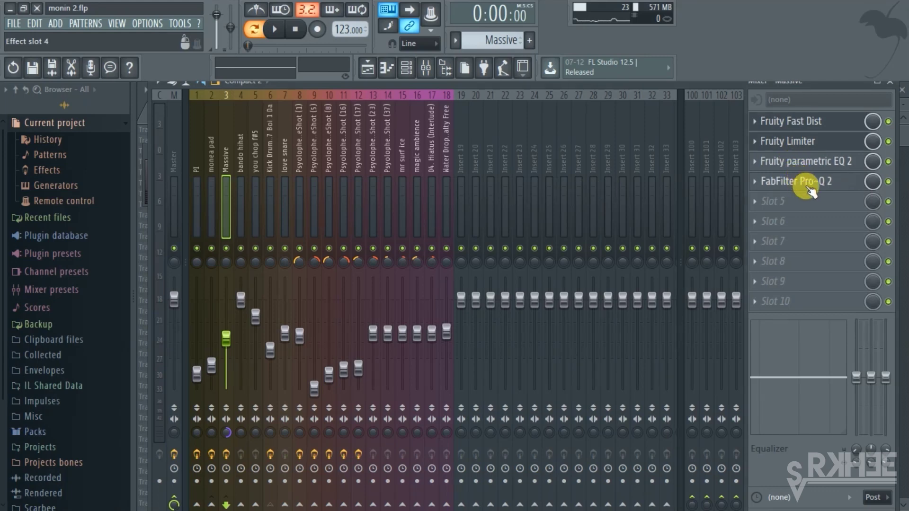
pyautogui.click(803, 183)
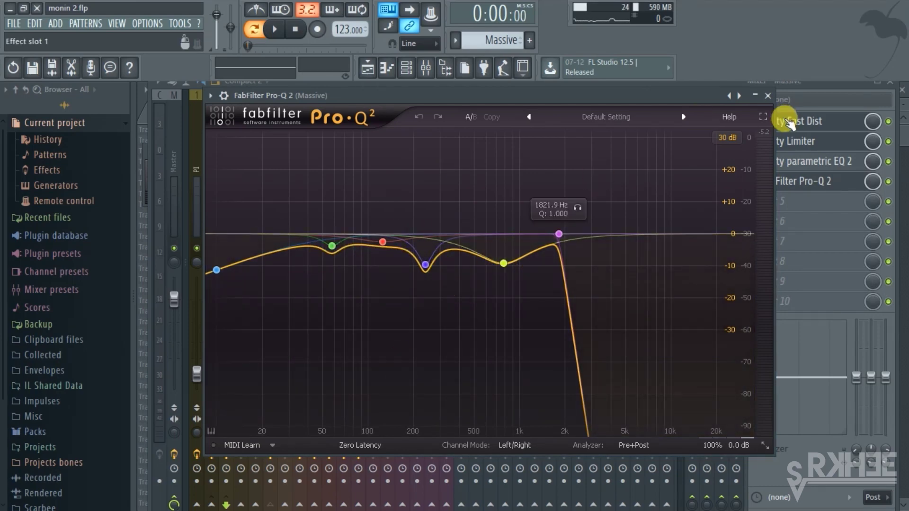
pyautogui.click(768, 95)
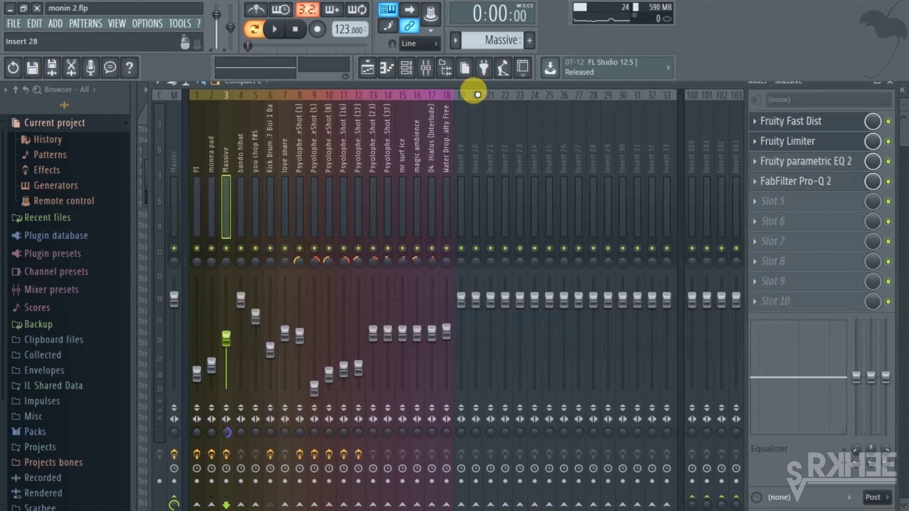
# - Open Massive's melody in the piano roll, play it through and stop it
pyautogui.click(406, 68)
pyautogui.click(417, 166)
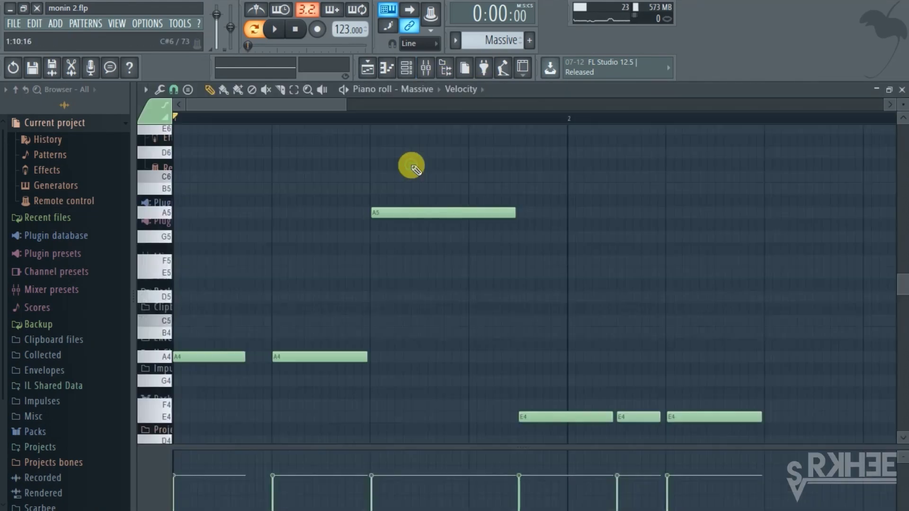
pyautogui.moveTo(362, 106); pyautogui.dragTo(729, 188)
pyautogui.press('space')
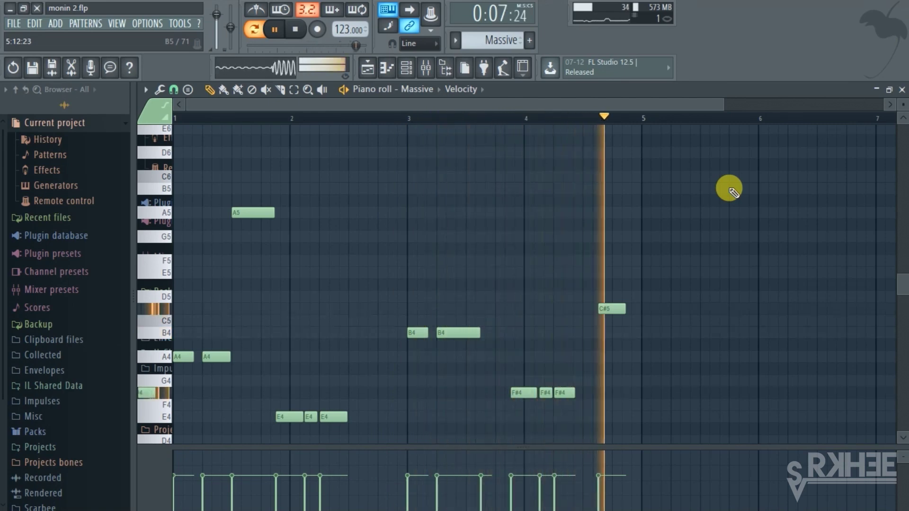
pyautogui.press('space')
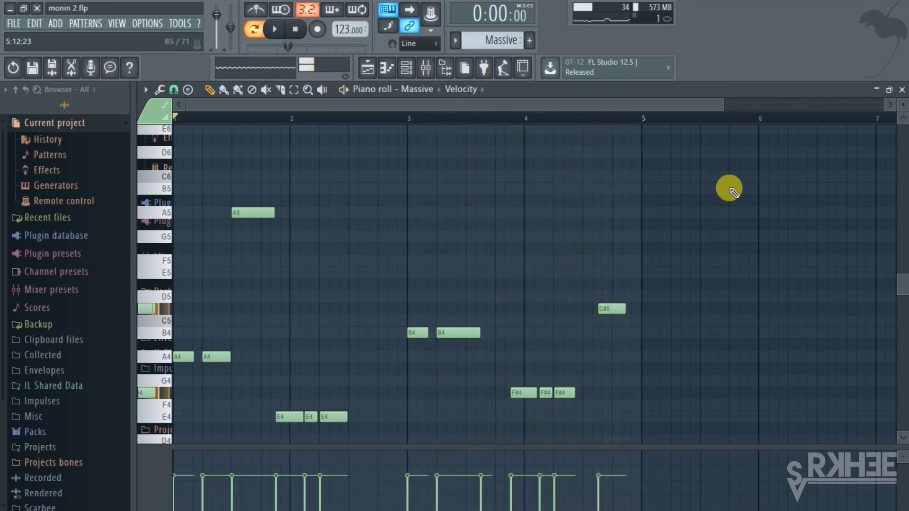
pyautogui.click(406, 67)
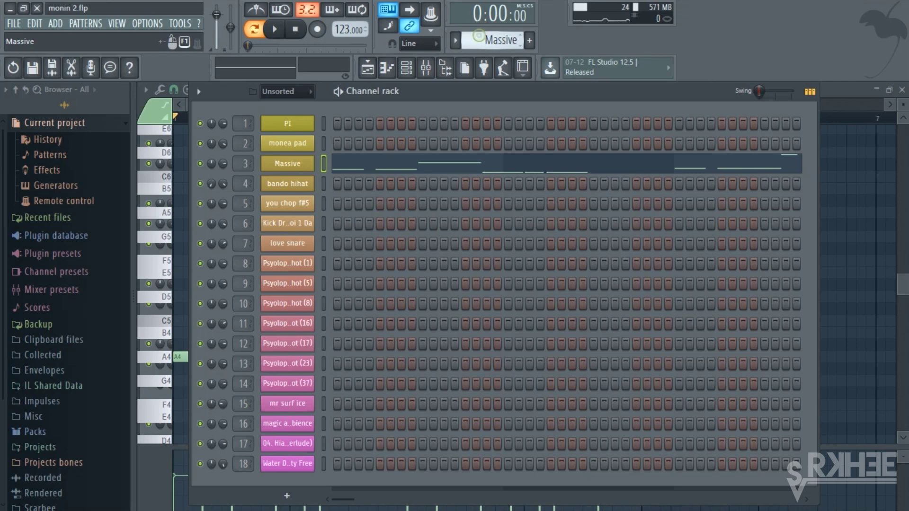
# - Open bando hihat's notes in the piano roll, zoom in, reset the playhead and audition the pattern
pyautogui.click(463, 183)
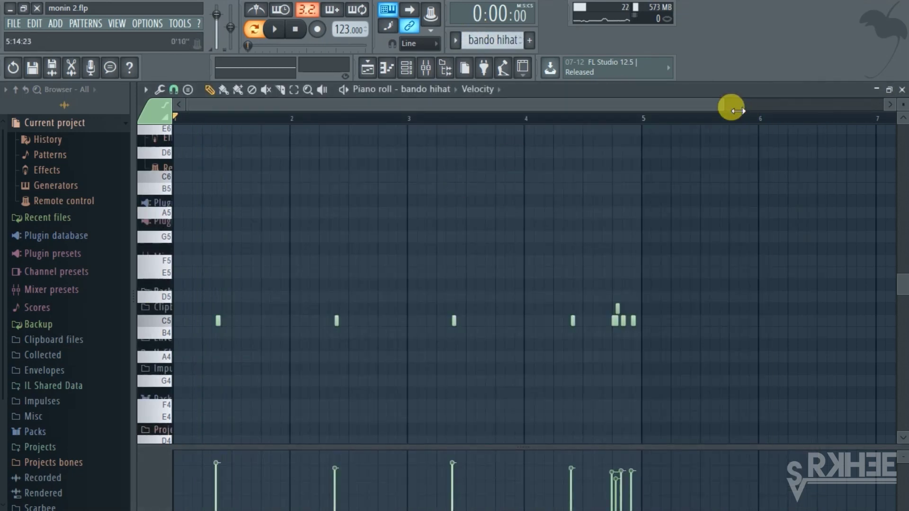
pyautogui.moveTo(725, 106); pyautogui.dragTo(548, 104)
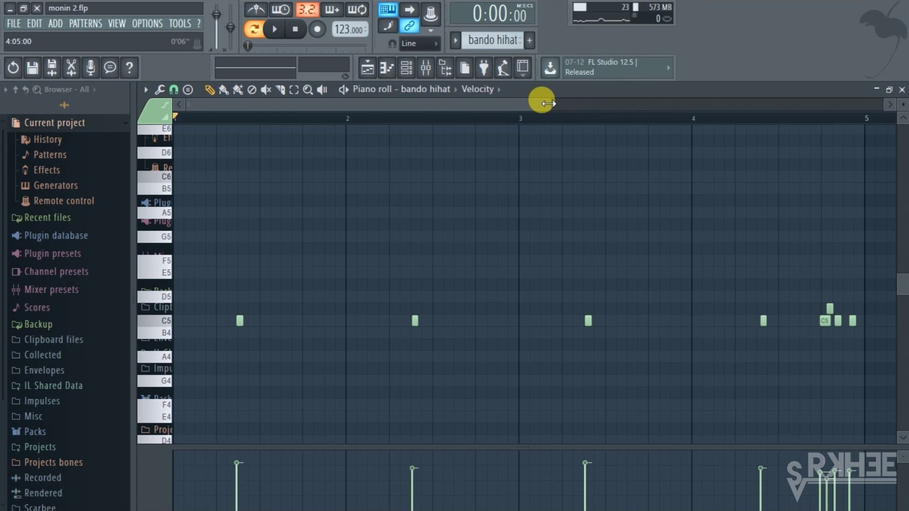
pyautogui.moveTo(549, 104); pyautogui.dragTo(541, 104)
pyautogui.click(183, 118)
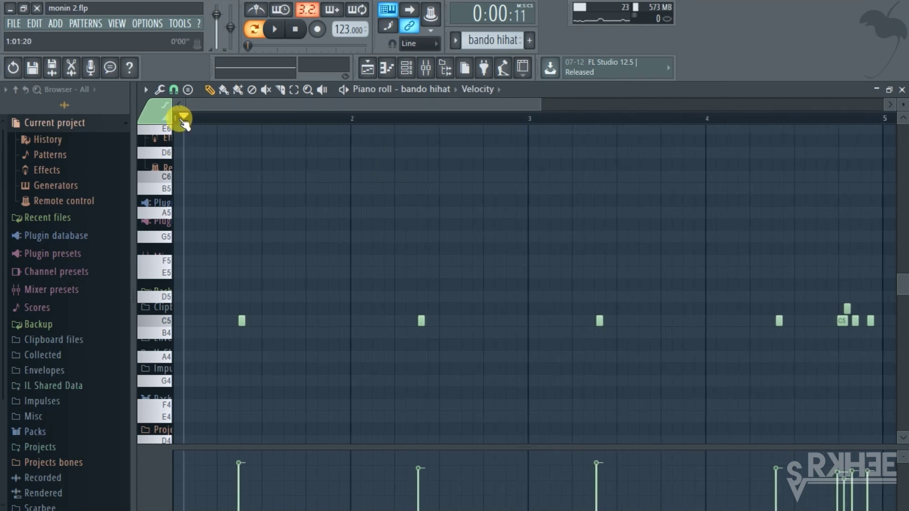
pyautogui.moveTo(183, 118); pyautogui.dragTo(159, 118)
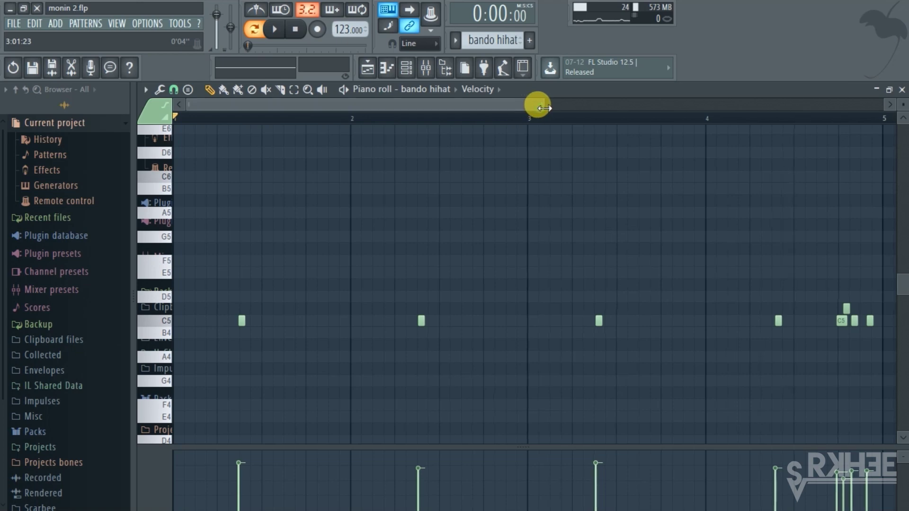
pyautogui.moveTo(544, 108); pyautogui.dragTo(545, 107)
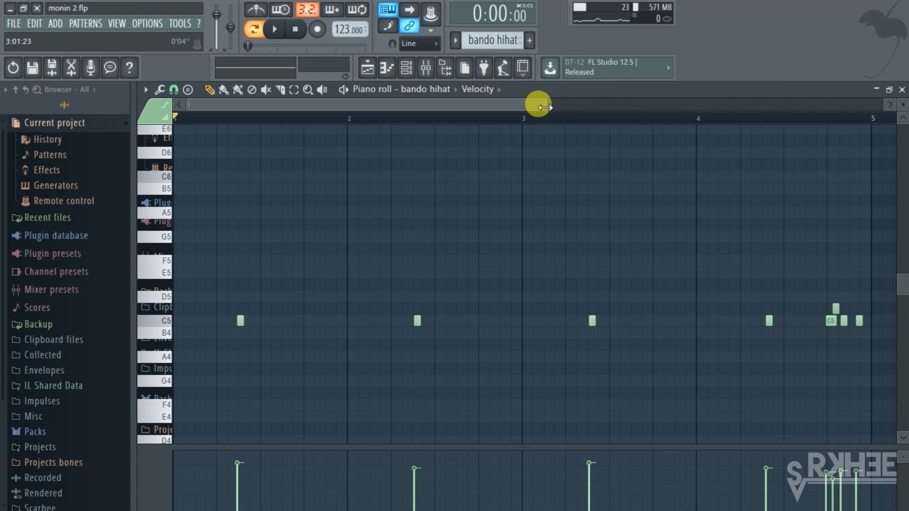
pyautogui.press('space')
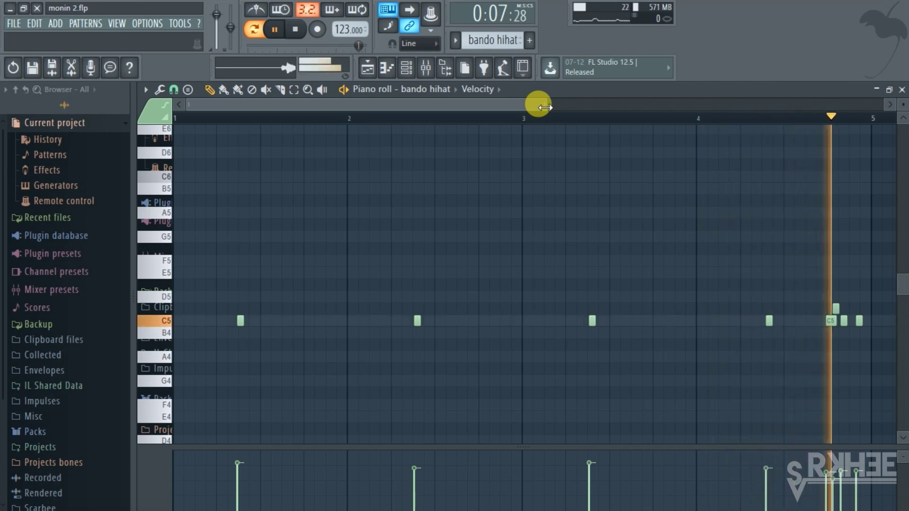
pyautogui.press('space')
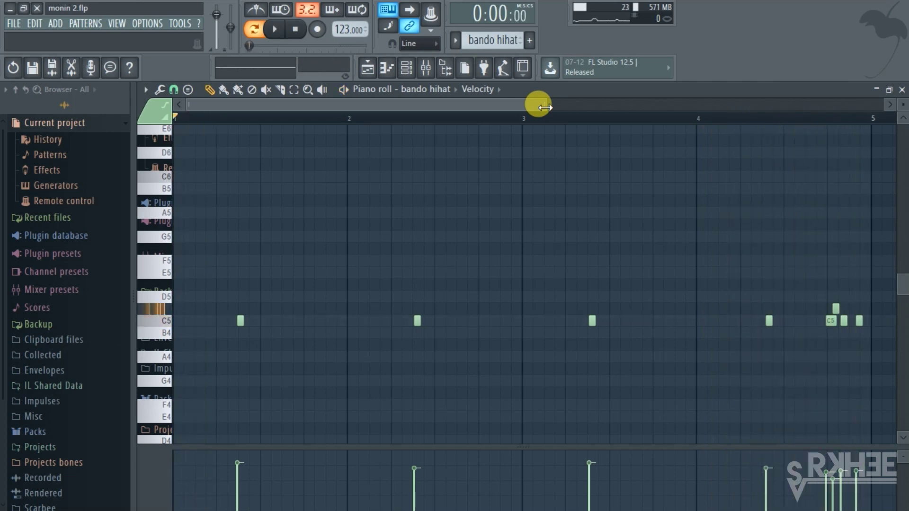
pyautogui.moveTo(545, 108); pyautogui.dragTo(432, 106)
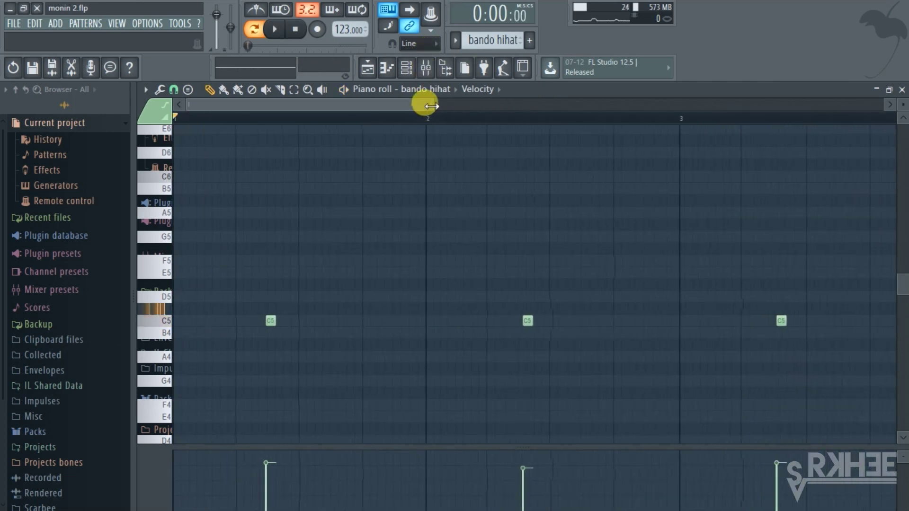
pyautogui.click(407, 70)
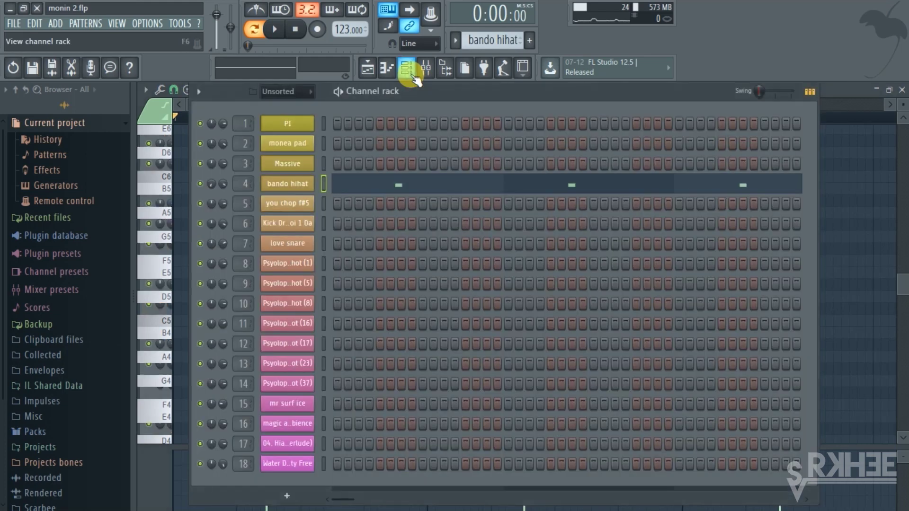
# - Check bando hihat's sampler and its empty mixer insert, then pan the channel toward the right
pyautogui.click(290, 192)
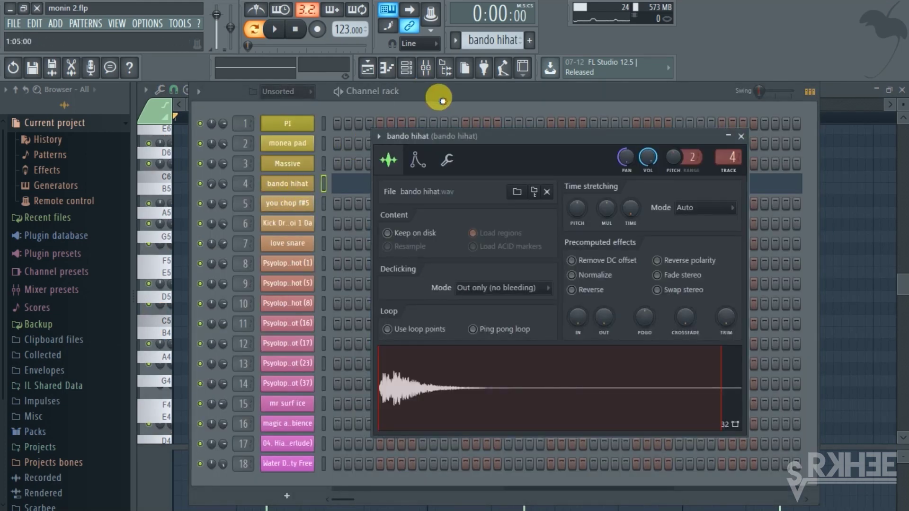
pyautogui.click(457, 82)
pyautogui.click(427, 68)
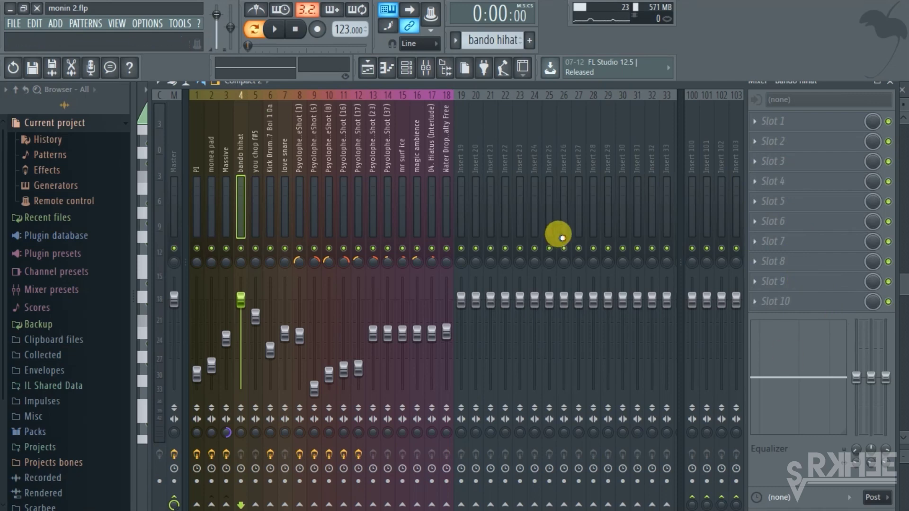
pyautogui.click(406, 67)
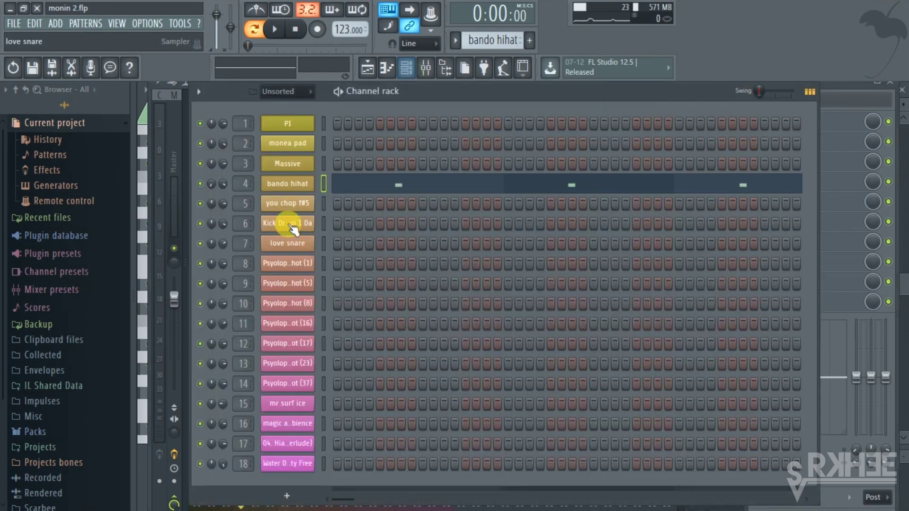
pyautogui.click(293, 184)
pyautogui.click(316, 97)
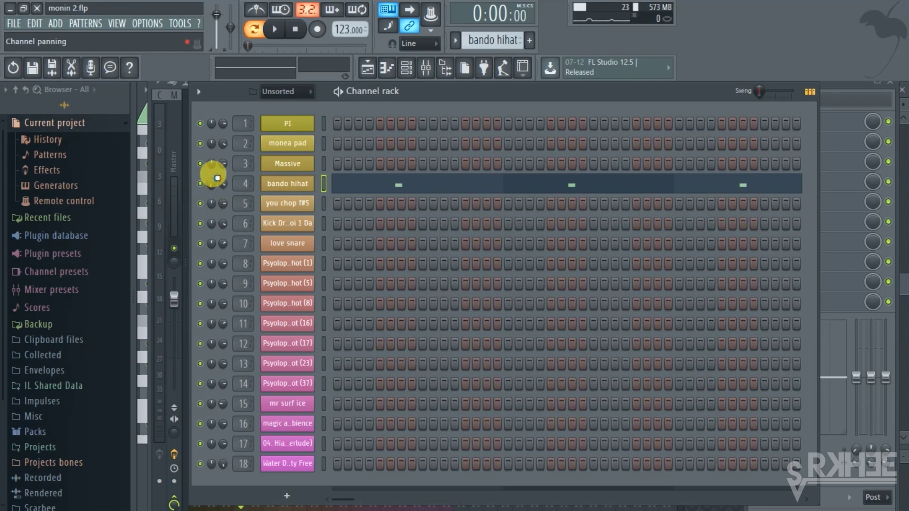
pyautogui.moveTo(212, 184); pyautogui.dragTo(233, 152)
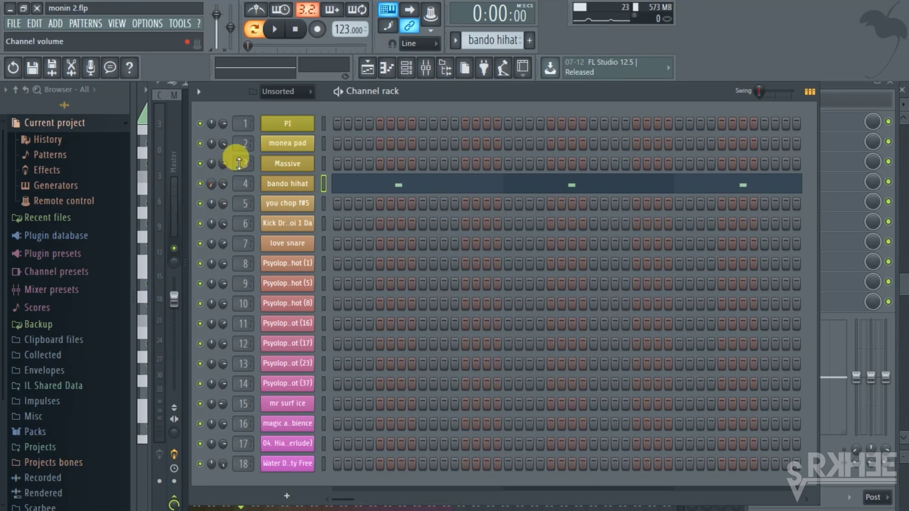
pyautogui.click(285, 190)
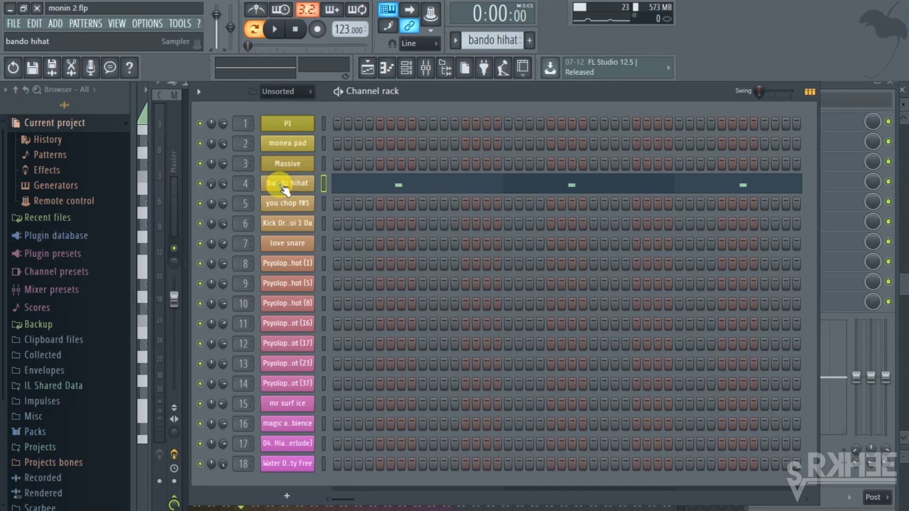
# - Adjust bando hihat's Echo delay PAN on the Miscellaneous functions page, then close the window
pyautogui.click(445, 166)
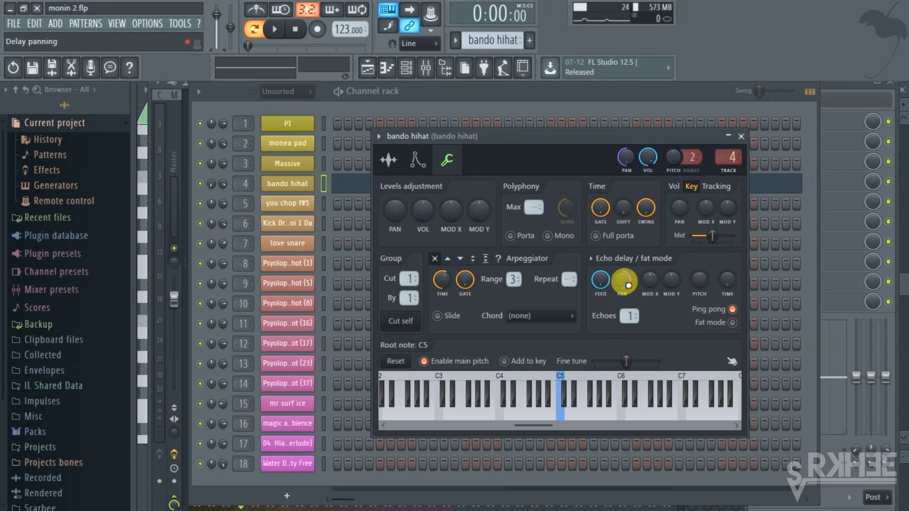
pyautogui.moveTo(628, 286); pyautogui.dragTo(625, 290)
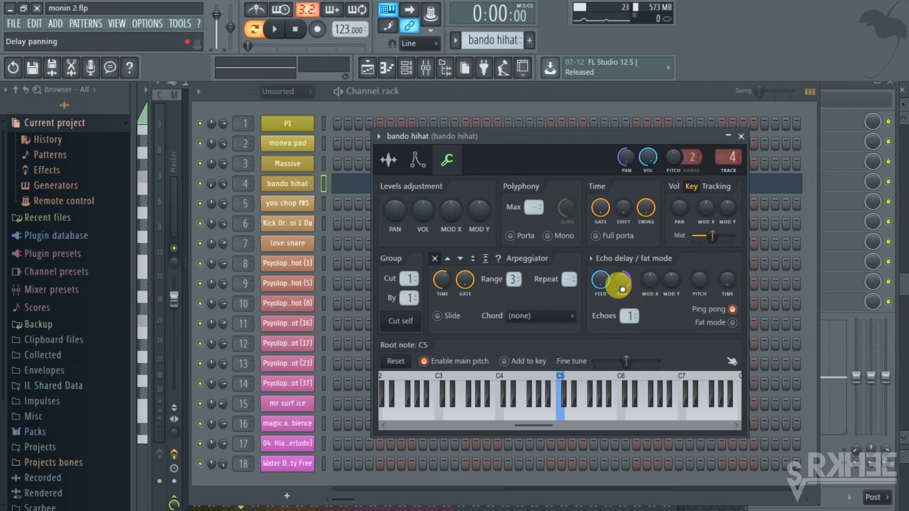
pyautogui.click(211, 186)
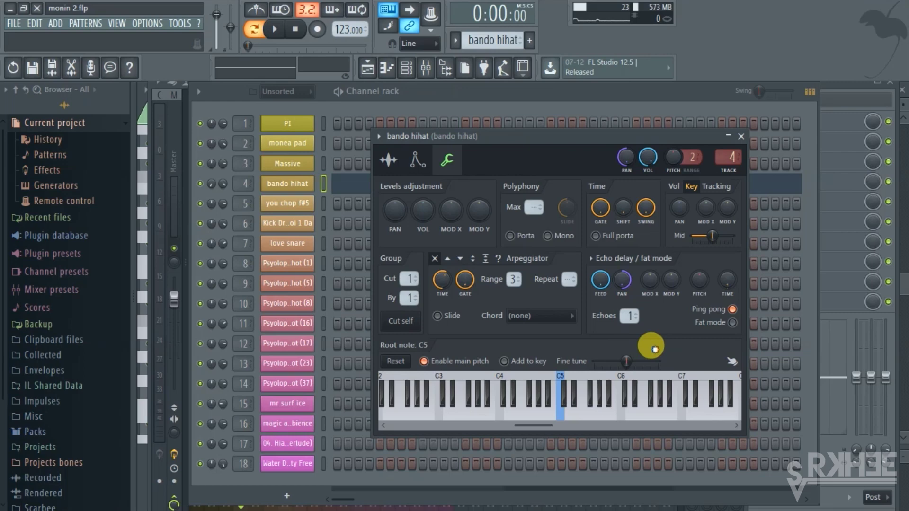
pyautogui.click(495, 101)
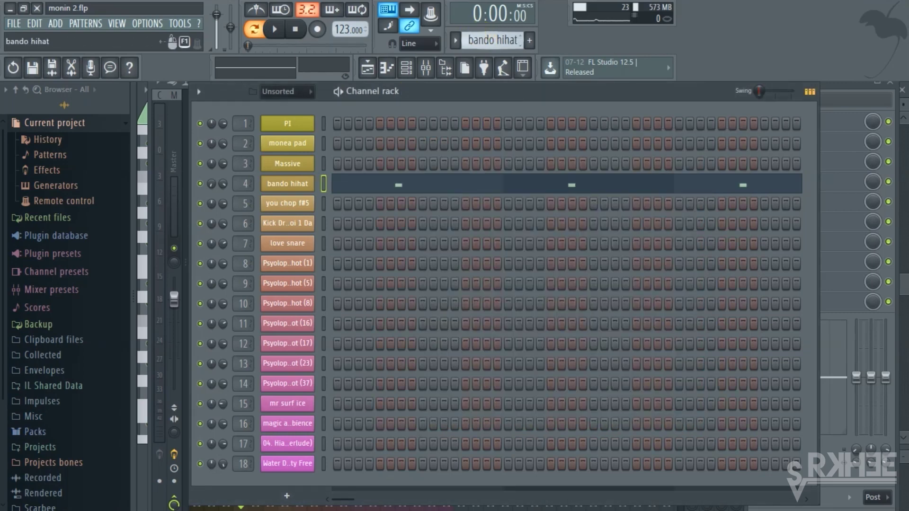
pyautogui.scroll(-1, 493, 40)
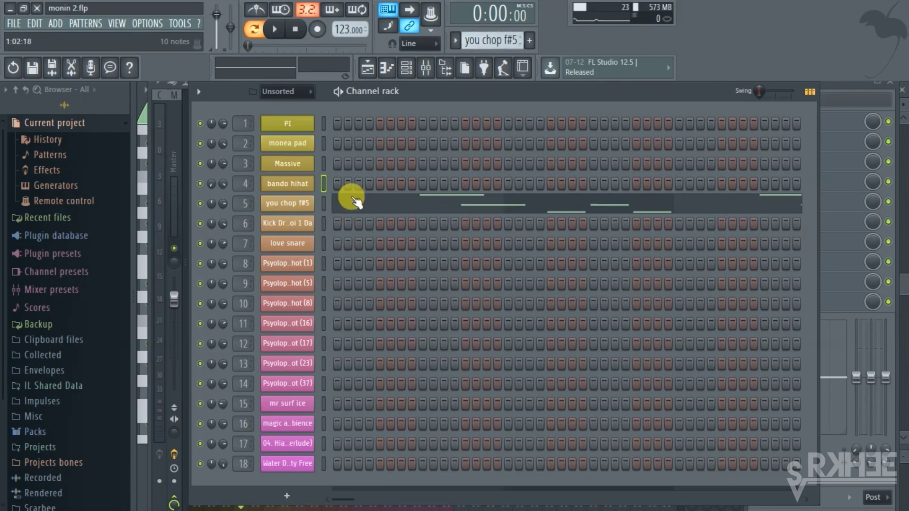
pyautogui.click(353, 201)
pyautogui.moveTo(426, 103); pyautogui.dragTo(702, 192)
pyautogui.moveTo(895, 282); pyautogui.dragTo(903, 275)
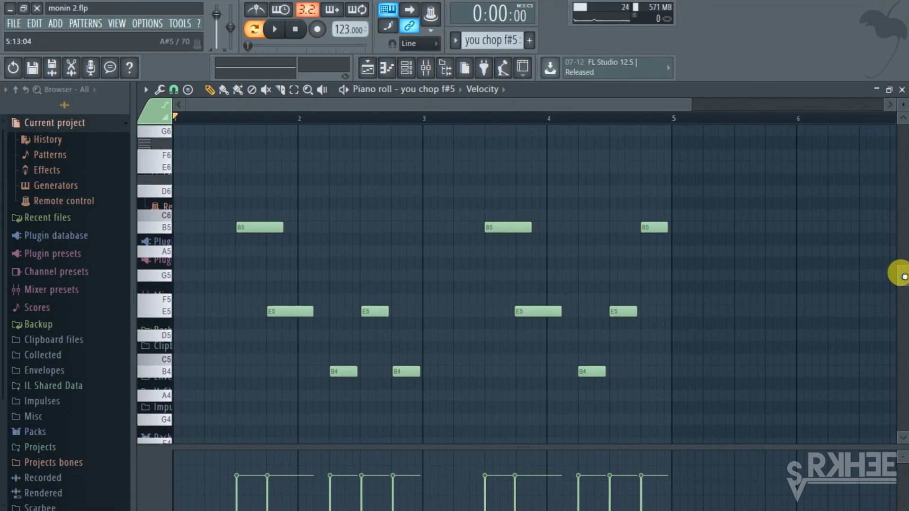
pyautogui.moveTo(692, 103); pyautogui.dragTo(713, 103)
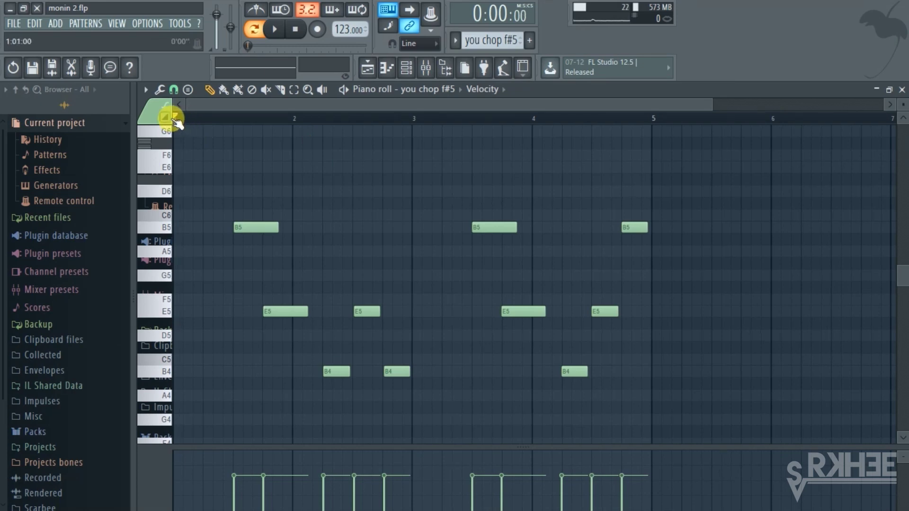
pyautogui.moveTo(902, 272); pyautogui.dragTo(905, 268)
pyautogui.press('space')
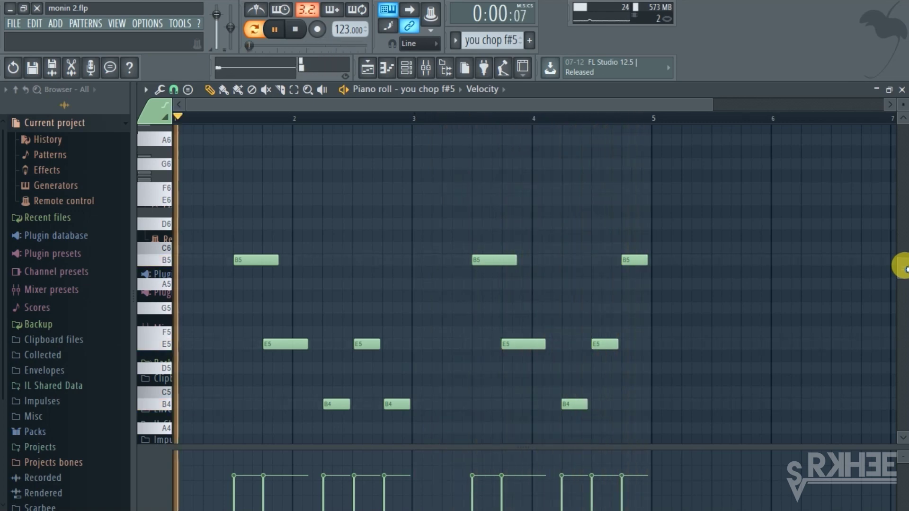
pyautogui.press('space')
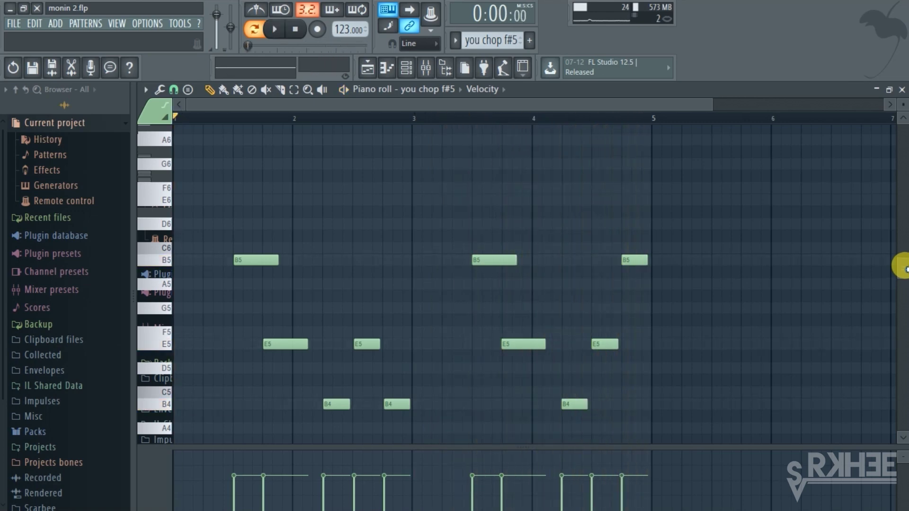
# - Open Kick Drum 037 Boi 1 Da's sample settings, review its envelope and pitch, then close it
pyautogui.click(413, 72)
pyautogui.scroll(-1, 493, 40)
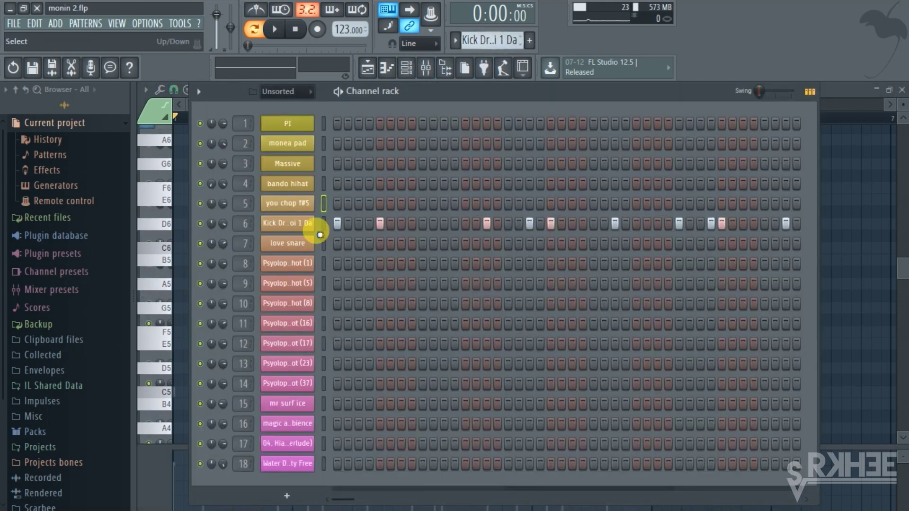
pyautogui.click(304, 223)
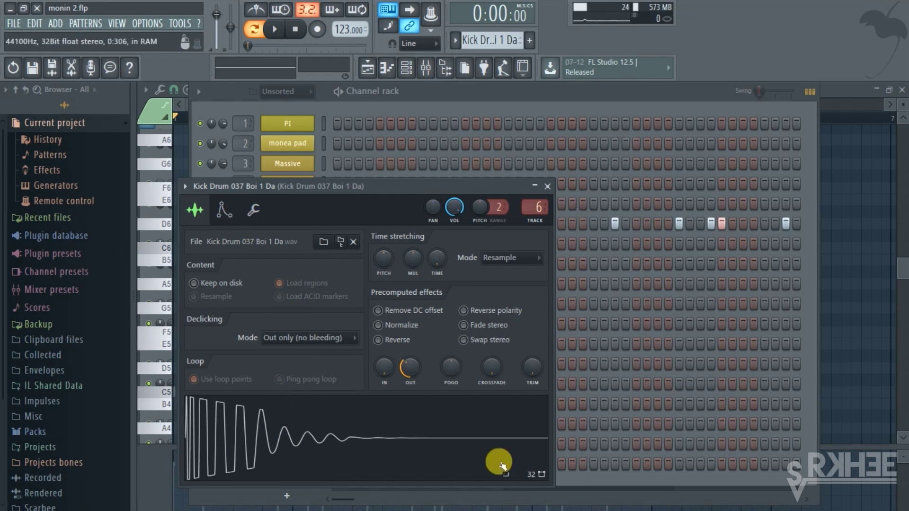
pyautogui.click(226, 210)
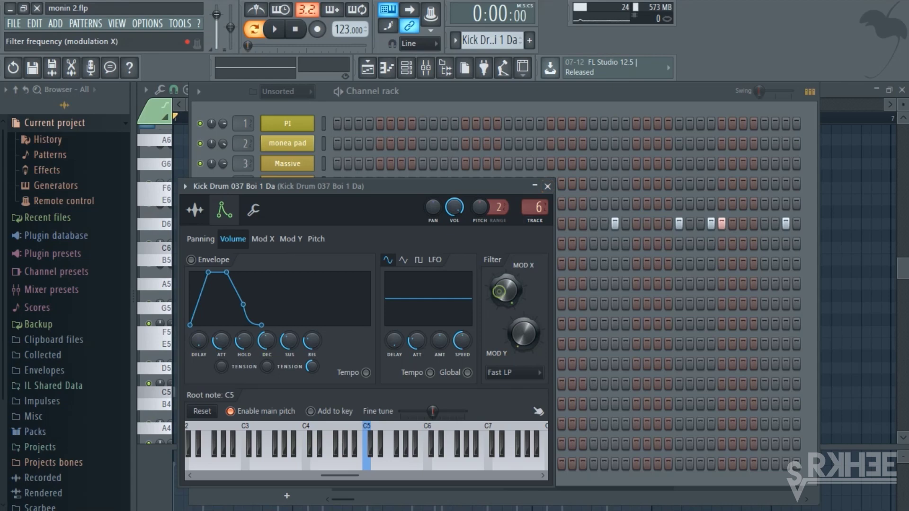
pyautogui.click(547, 187)
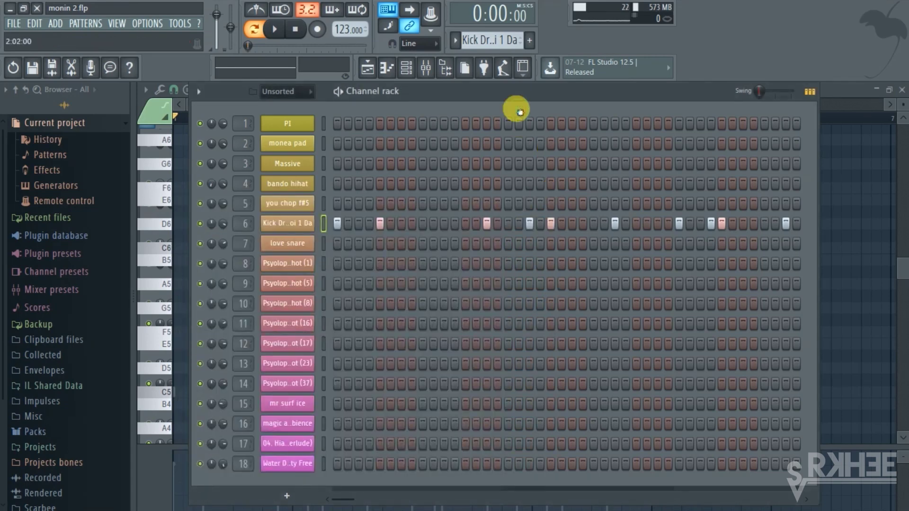
# - Inspect the love snare sampler settings, then close them
pyautogui.scroll(-1, 487, 41)
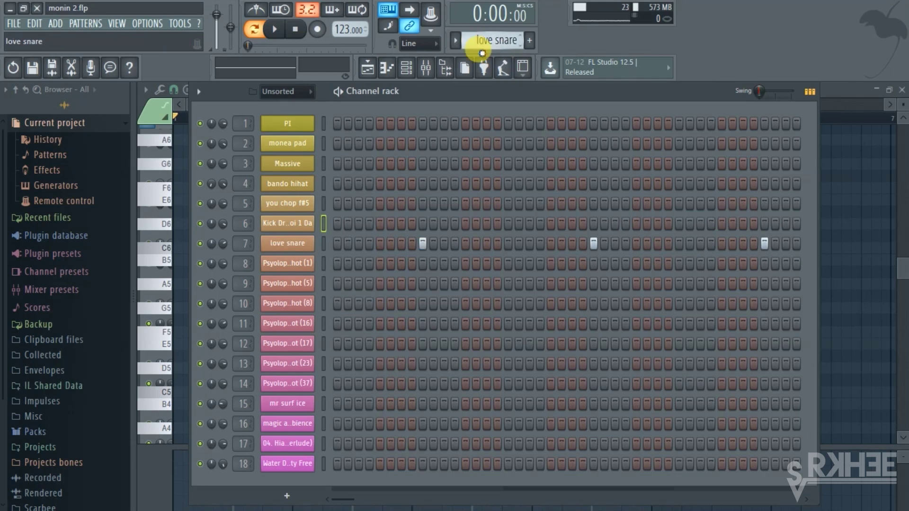
pyautogui.click(264, 244)
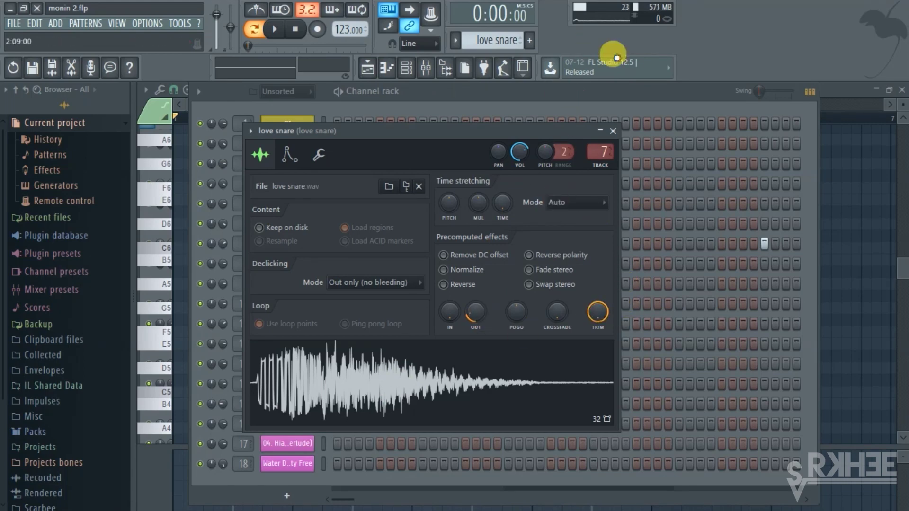
pyautogui.click(591, 101)
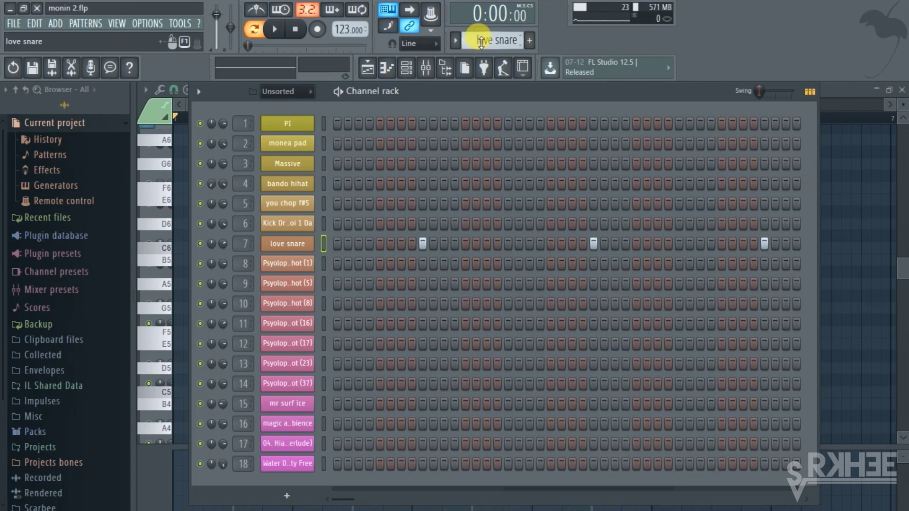
# - Make love snare the current pattern and zoom the Playlist to the full 18-track arrangement
pyautogui.click(481, 42)
pyautogui.scroll(-1, 492, 41)
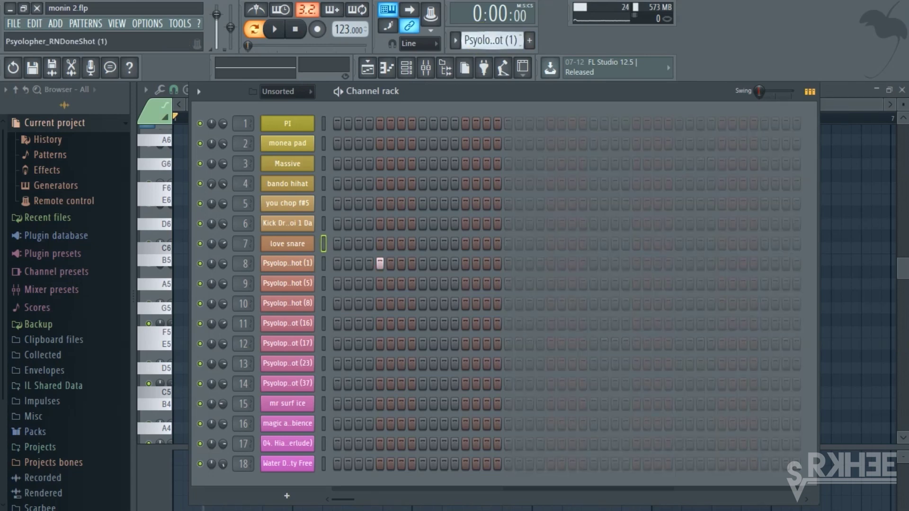
pyautogui.scroll(1, 488, 41)
pyautogui.click(368, 68)
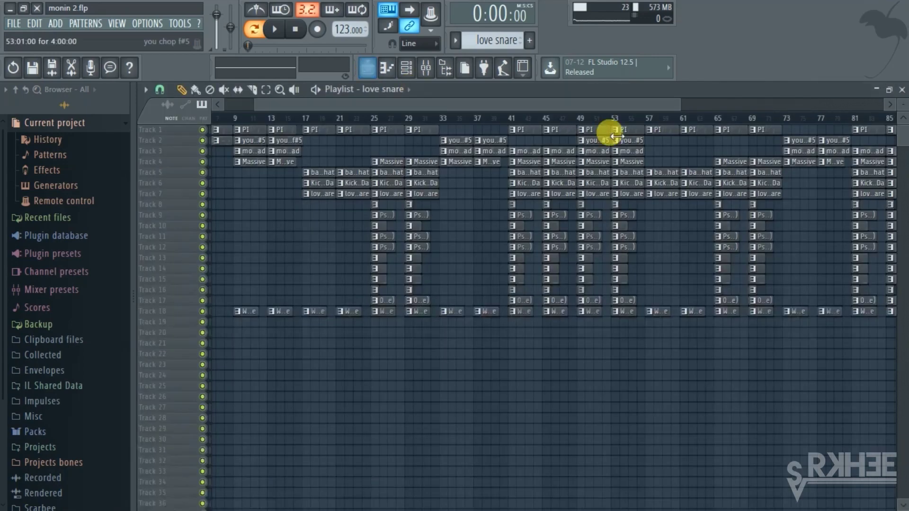
pyautogui.moveTo(690, 99); pyautogui.dragTo(545, 107)
# - Check the channel rack and snap options unchanged, then return to the Playlist and adjust its zoom
pyautogui.click(409, 69)
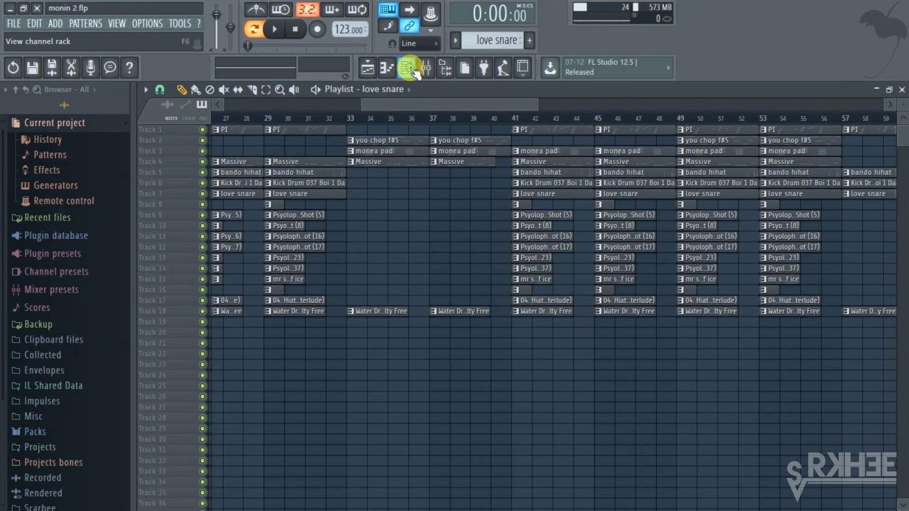
pyautogui.click(416, 43)
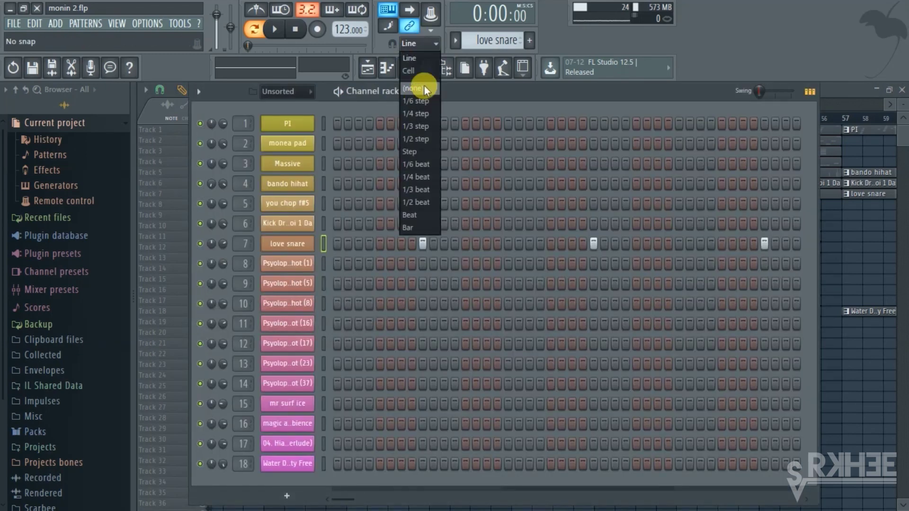
pyautogui.click(340, 108)
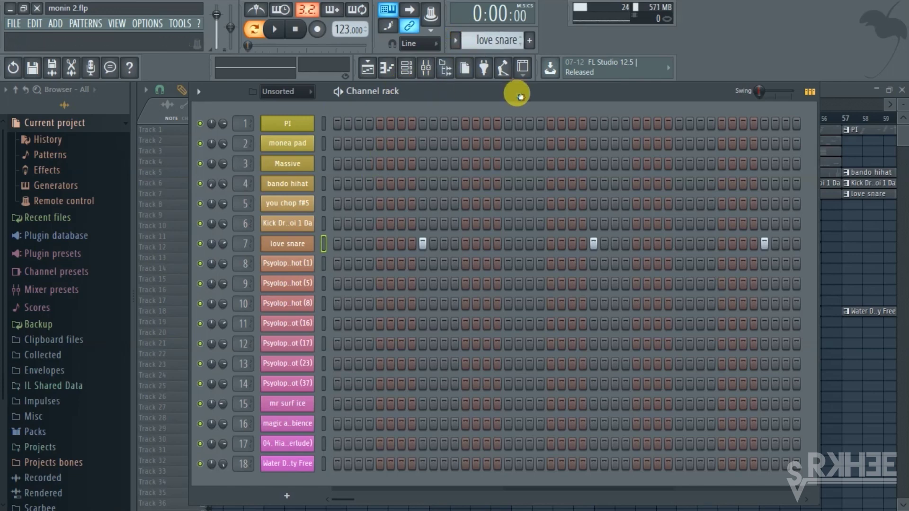
pyautogui.click(379, 74)
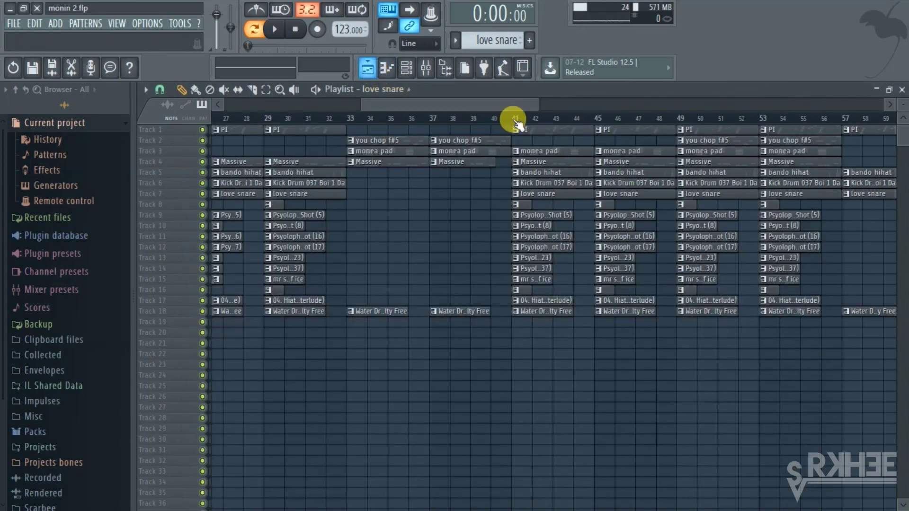
pyautogui.moveTo(522, 102); pyautogui.dragTo(550, 101)
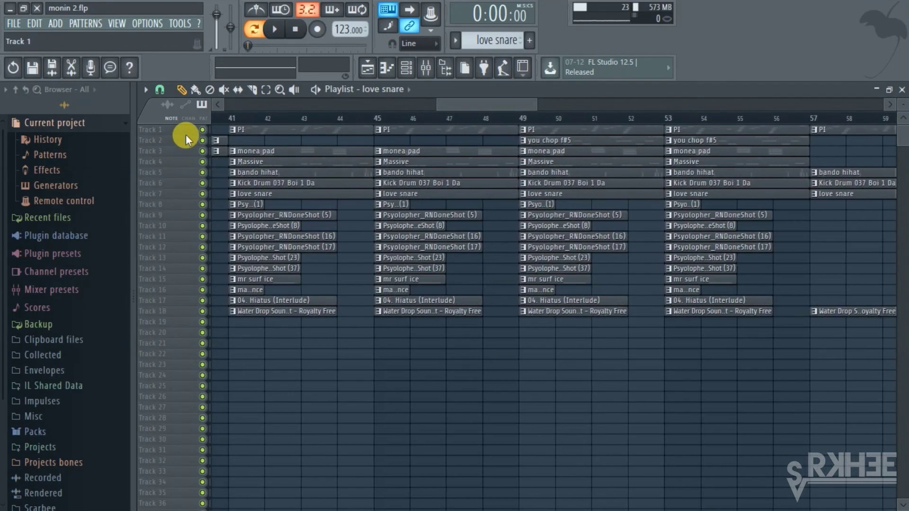
# - Mute the PI, monea pad and Massive playlist tracks
pyautogui.click(202, 130)
pyautogui.click(203, 151)
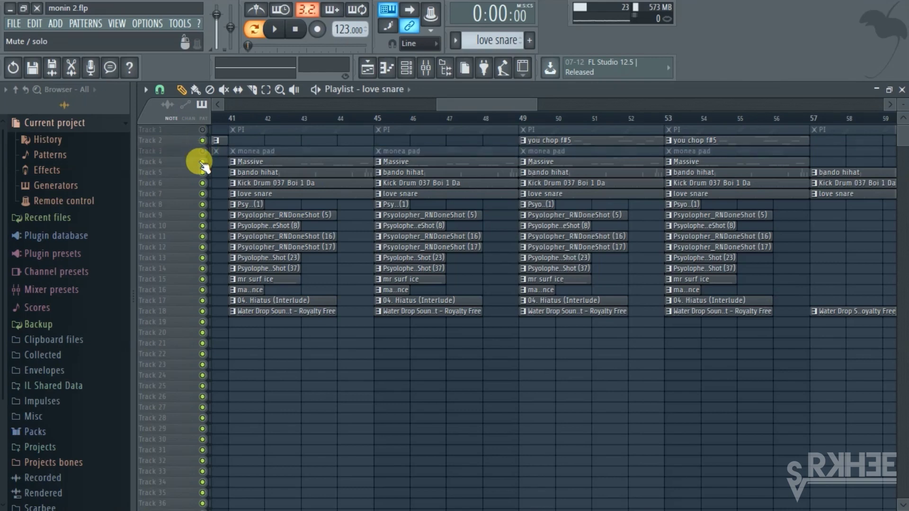
pyautogui.click(202, 162)
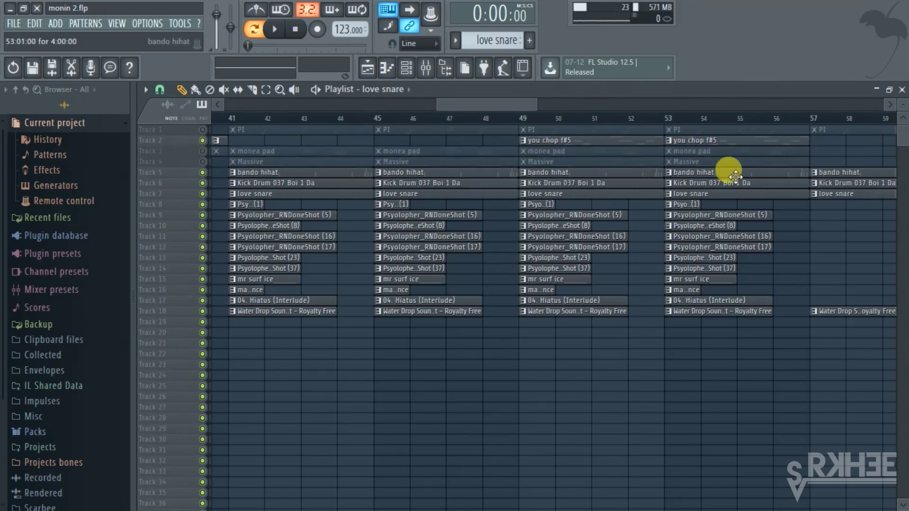
# - Play the arrangement from bar 41, muting you chop f#5, then stop and show the Channel rack
pyautogui.click(230, 113)
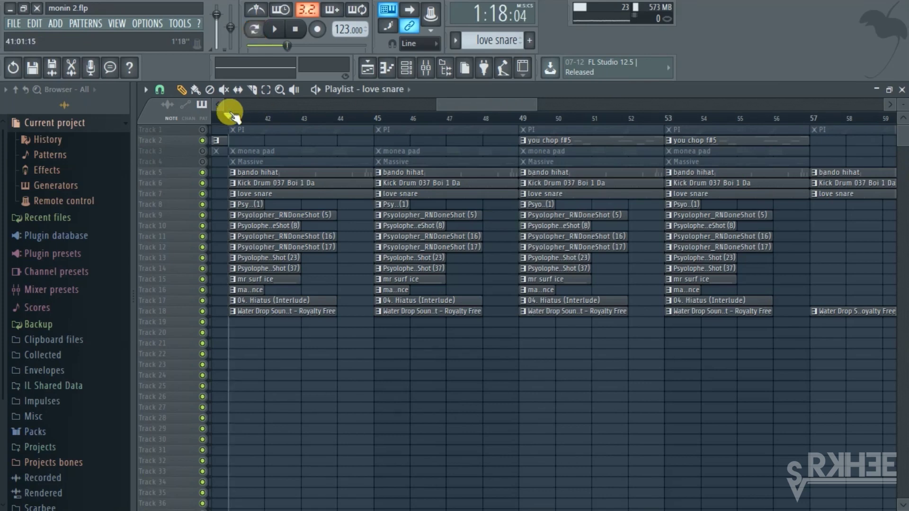
pyautogui.press('space')
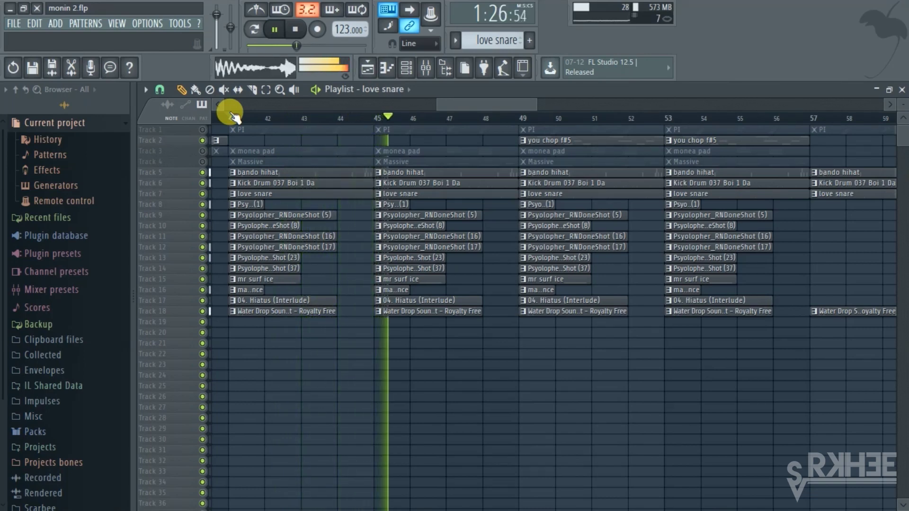
pyautogui.click(201, 141)
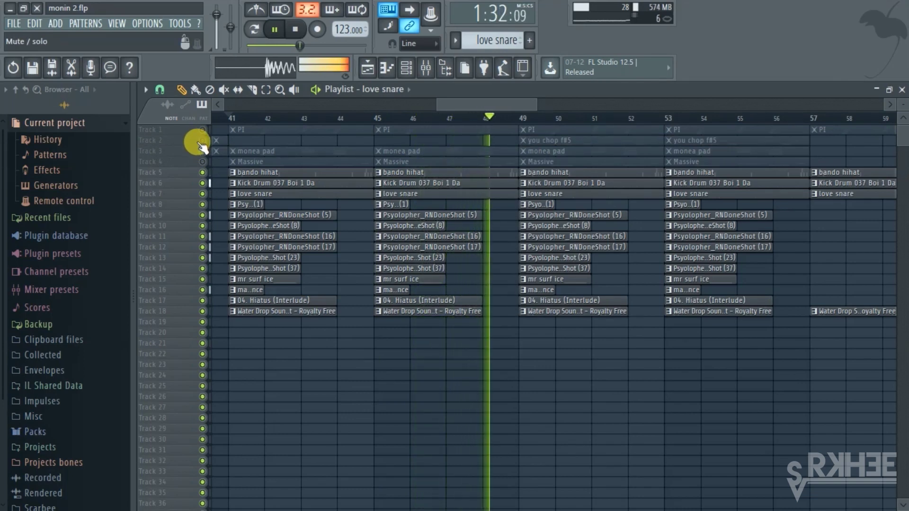
pyautogui.press('space')
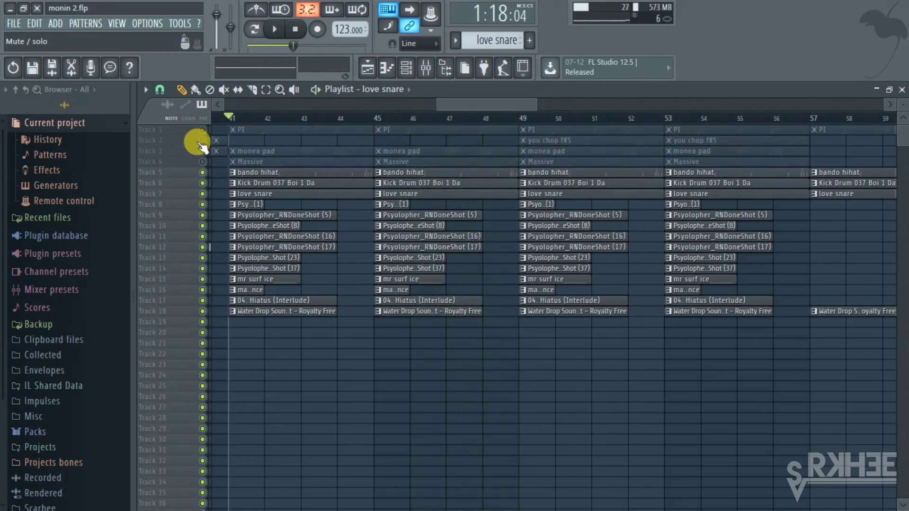
pyautogui.click(367, 68)
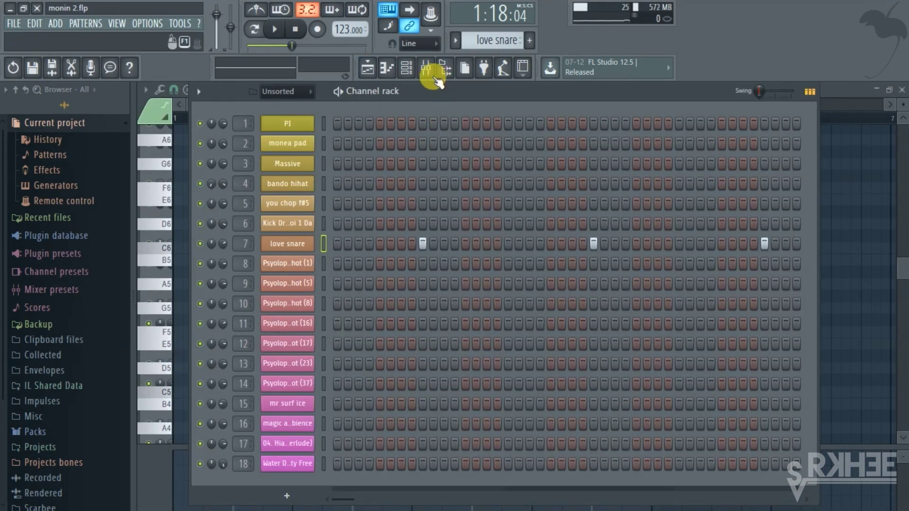
# - Inspect the you chop f#5, Master and 14 mixer tracks, then return to the Channel rack
pyautogui.click(426, 69)
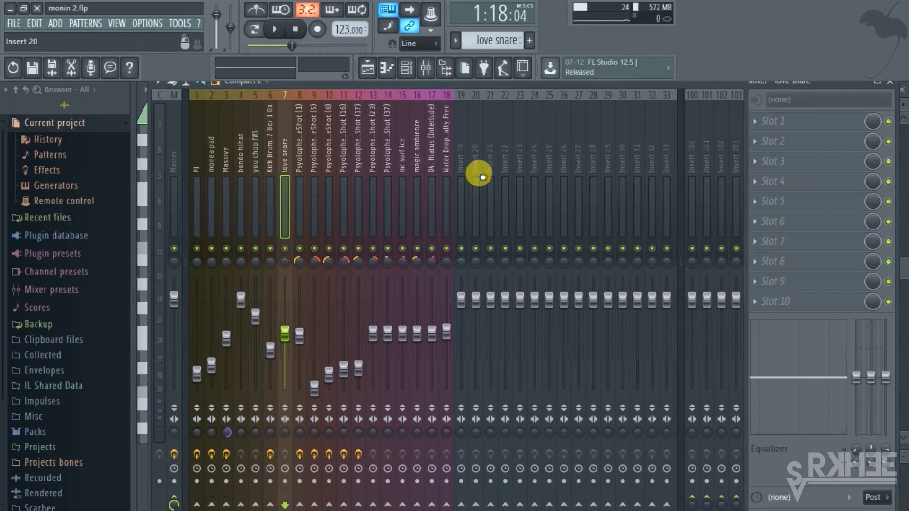
pyautogui.click(256, 180)
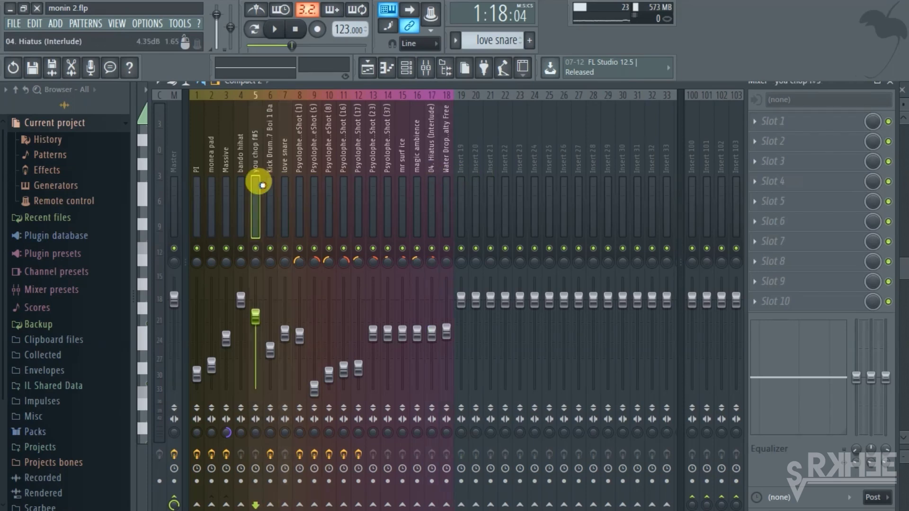
pyautogui.click(174, 196)
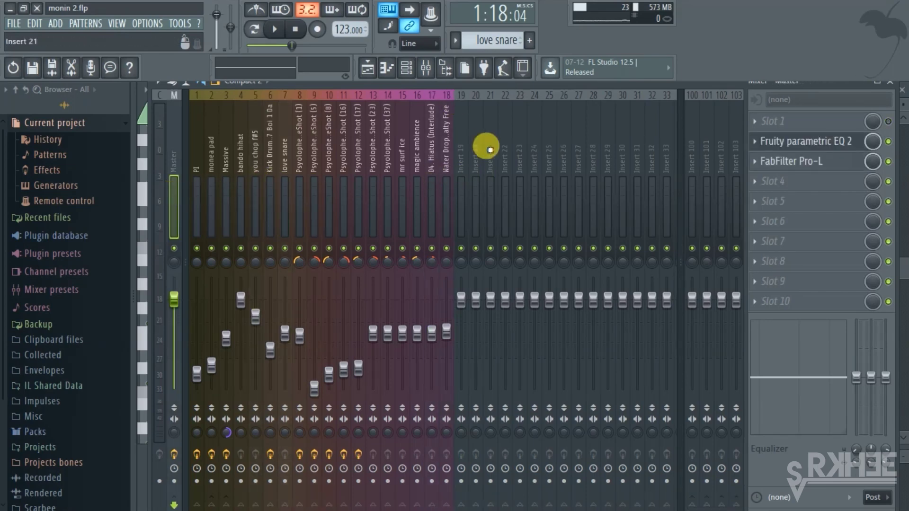
pyautogui.click(387, 158)
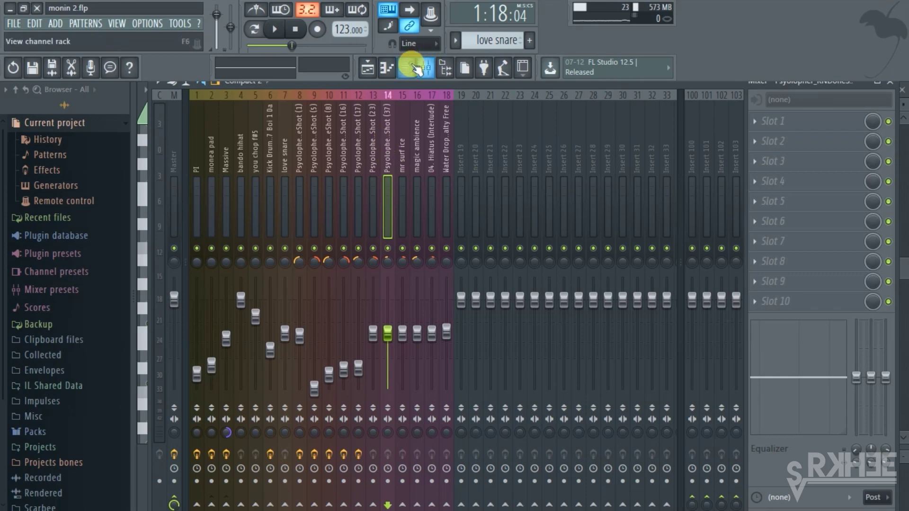
pyautogui.click(412, 67)
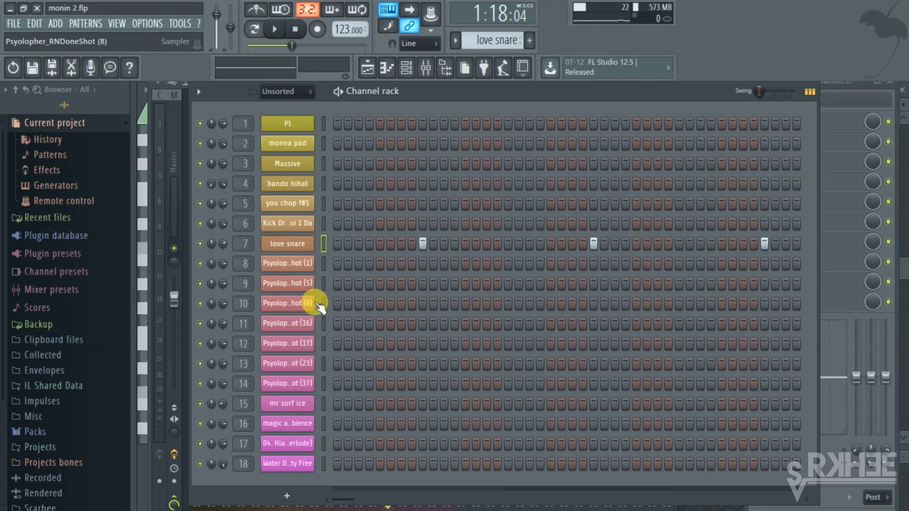
pyautogui.click(311, 302)
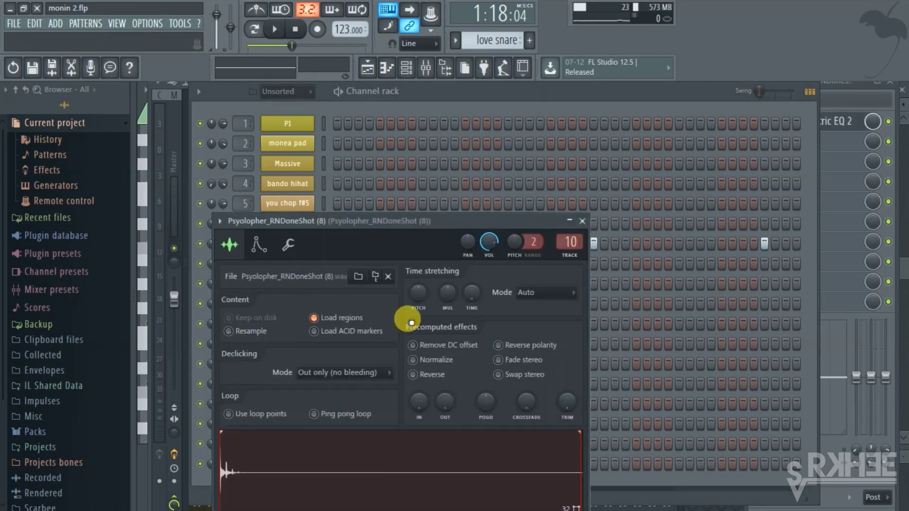
pyautogui.click(432, 91)
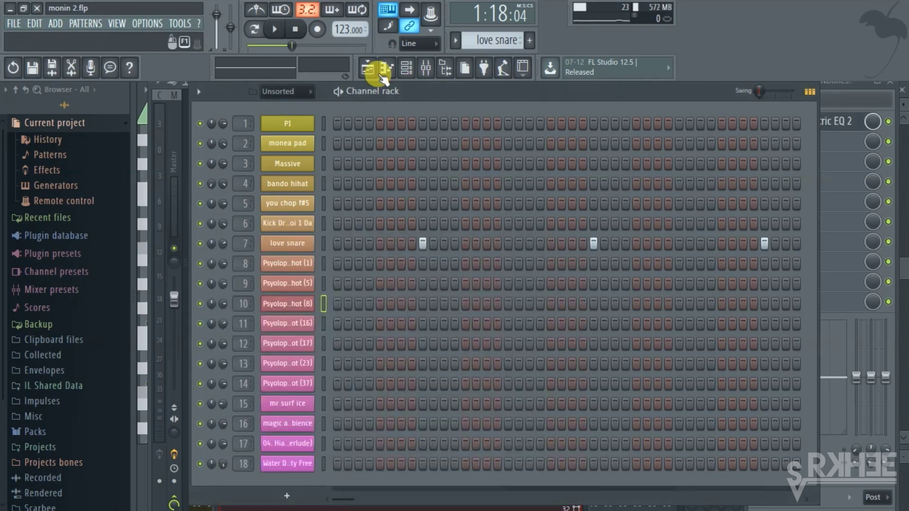
pyautogui.click(368, 69)
pyautogui.click(368, 69)
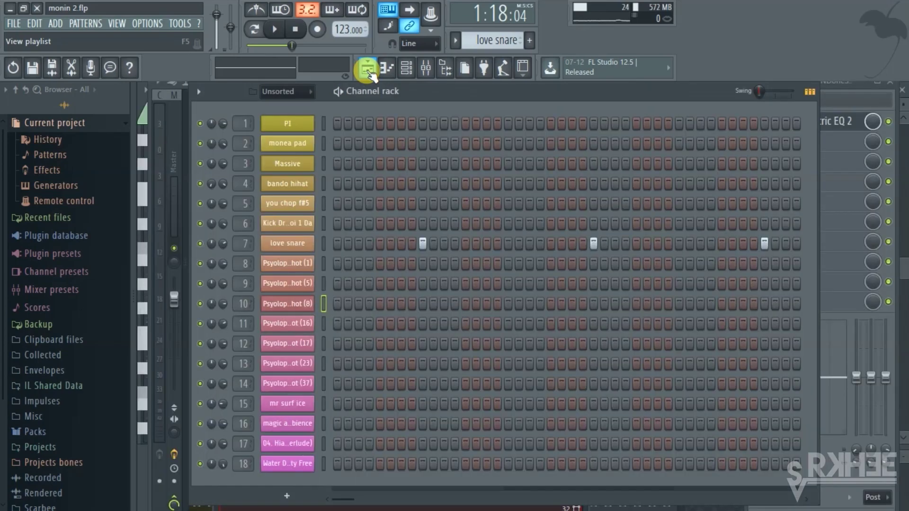